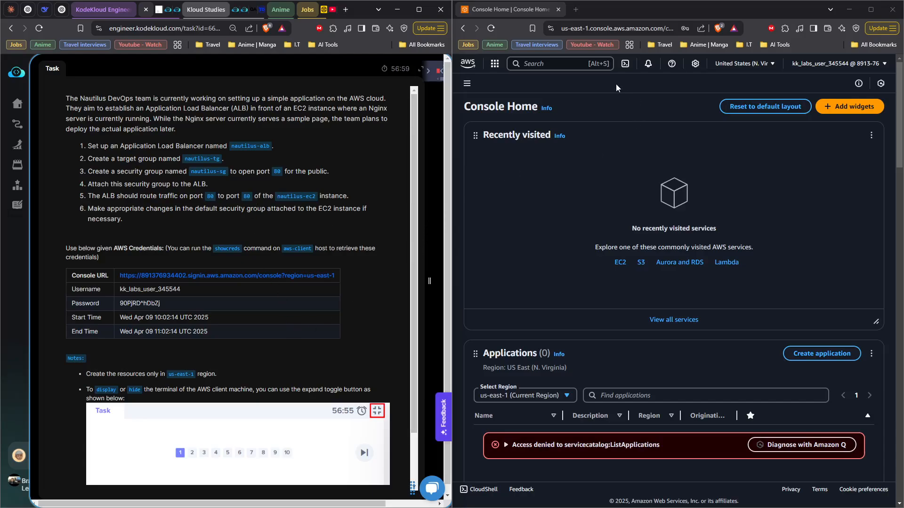
Step: Search the AWS console for the ec2 service and open EC2
{"action": "left_click", "coordinate": [588, 112]}
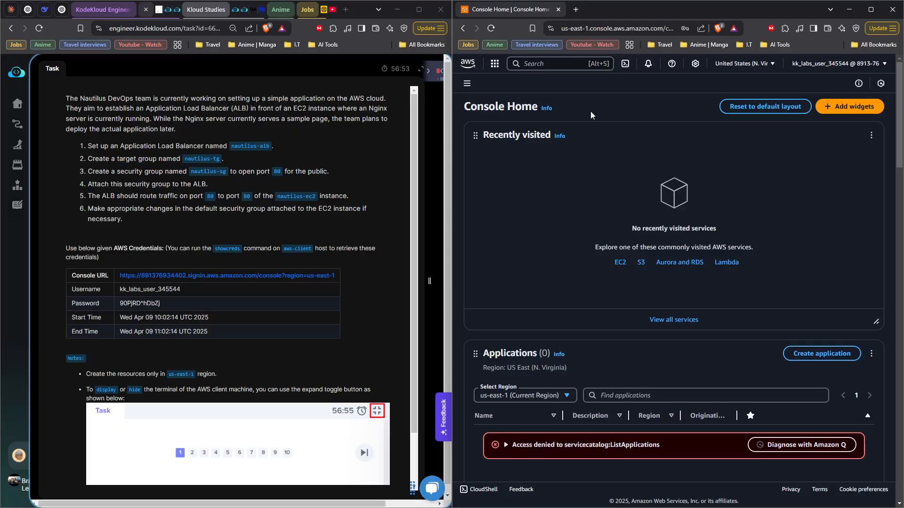
{"action": "left_click", "coordinate": [544, 63]}
{"action": "type", "text": "ec2"}
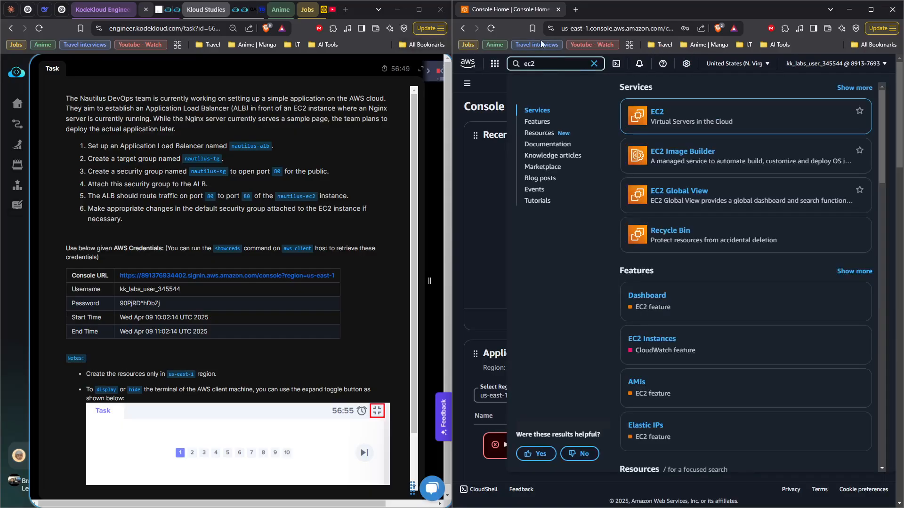
{"action": "mouse_move", "coordinate": [651, 98]}
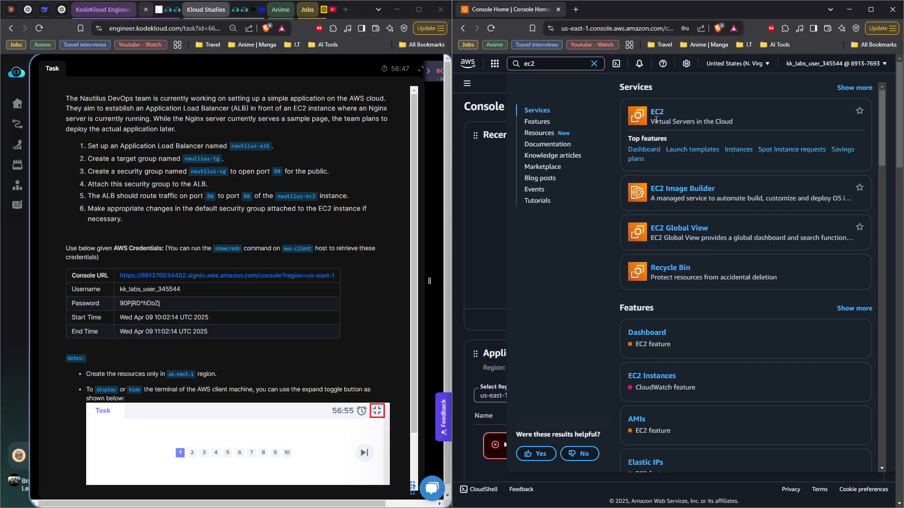
{"action": "left_click", "coordinate": [658, 114]}
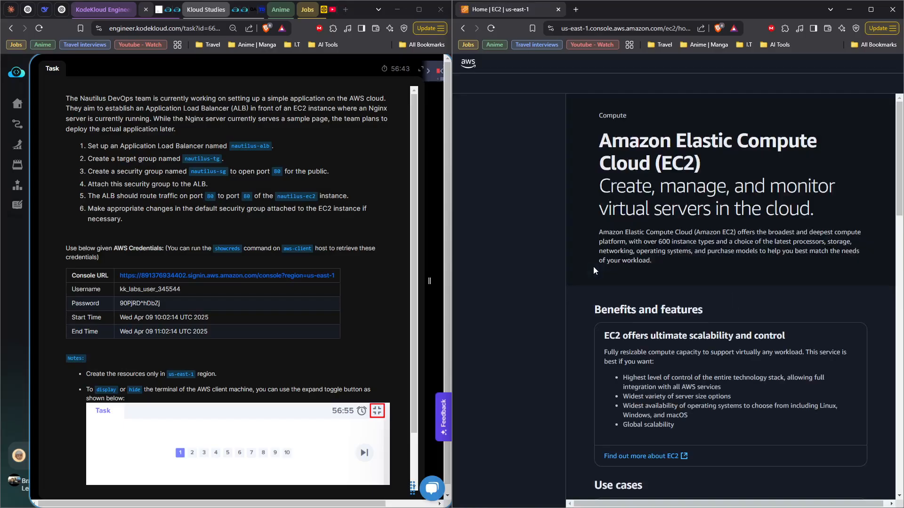
Step: Go to the EC2 load balancers and start creating an Application Load Balancer
{"action": "scroll", "coordinate": [517, 334], "scroll_direction": "down", "scroll_amount": 3}
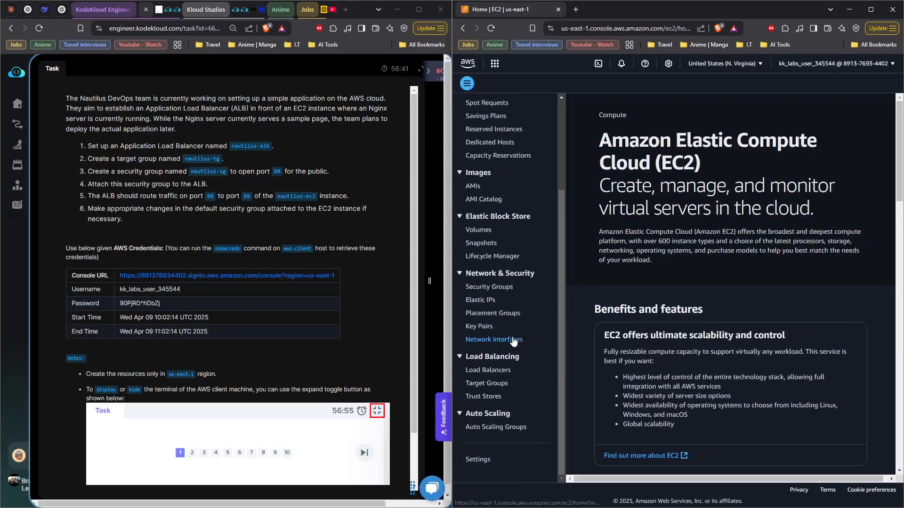
{"action": "left_click", "coordinate": [499, 373]}
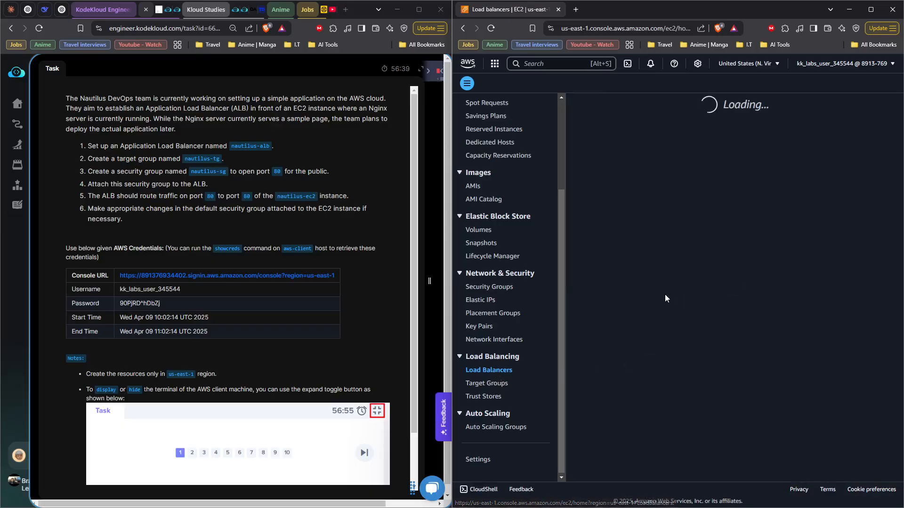
{"action": "left_click", "coordinate": [828, 106]}
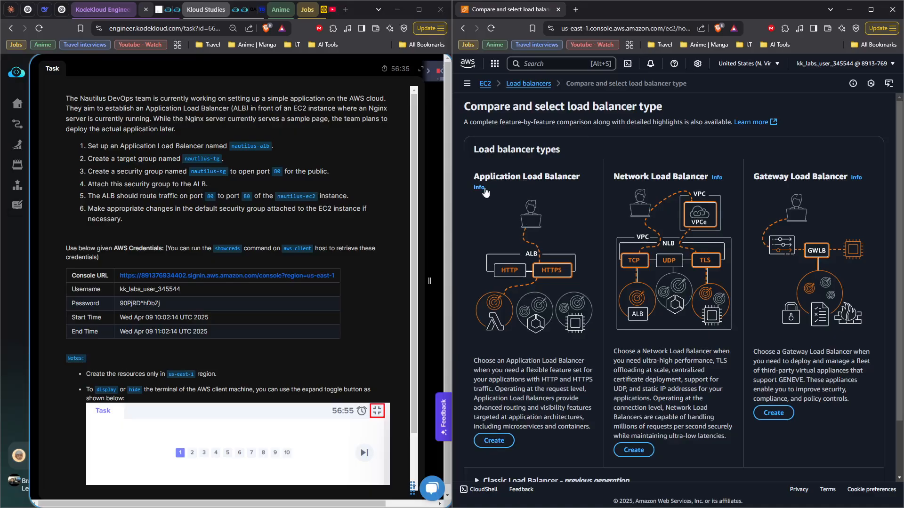
{"action": "left_click", "coordinate": [476, 442]}
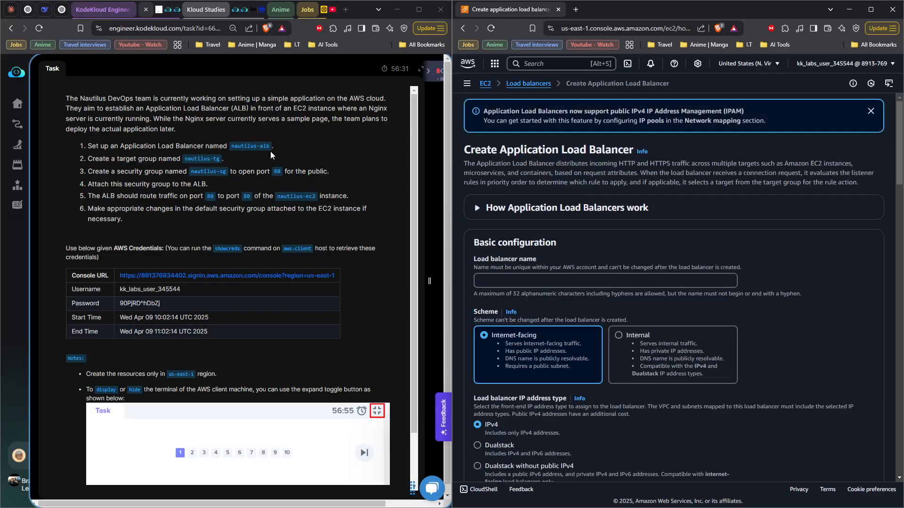
Step: Name the load balancer nautilus-alb, copying the name from the task description
{"action": "left_click", "coordinate": [233, 149]}
{"action": "left_click_drag", "start_coordinate": [263, 148], "coordinate": [271, 151]}
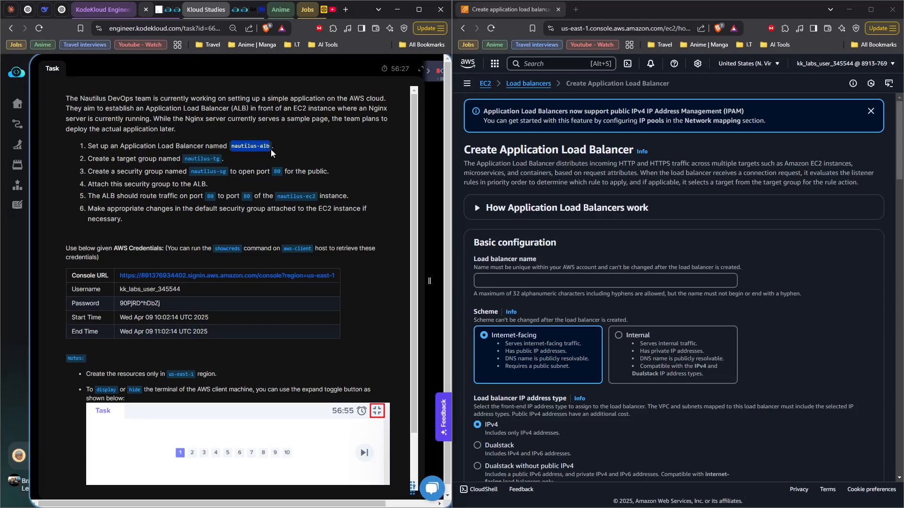
{"action": "right_click", "coordinate": [256, 151]}
{"action": "left_click", "coordinate": [272, 158]}
{"action": "left_click", "coordinate": [485, 280]}
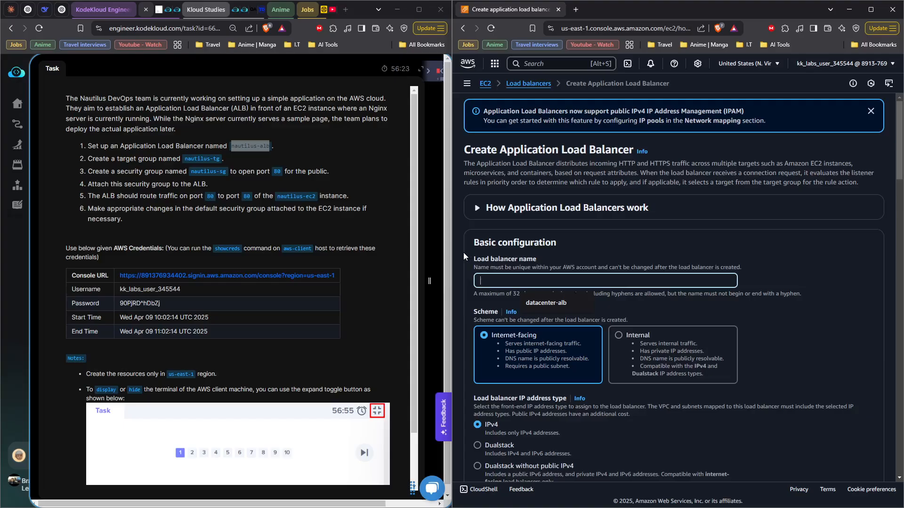
{"action": "key", "text": "ctrl+v"}
Step: Select the VPC with CIDR 172.31.0.0/16 for the load balancer's network mapping
{"action": "scroll", "coordinate": [550, 254], "scroll_direction": "down", "scroll_amount": 4}
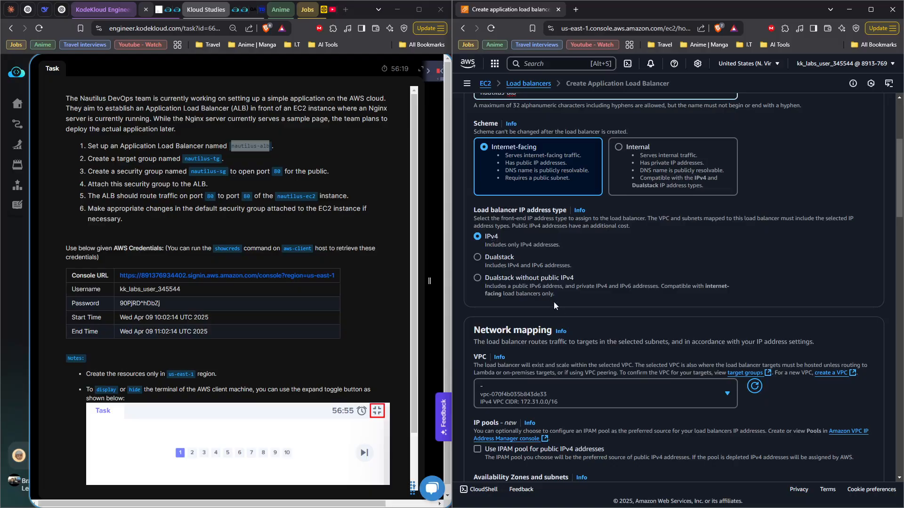
{"action": "scroll", "coordinate": [554, 301], "scroll_direction": "down", "scroll_amount": 2}
{"action": "left_click", "coordinate": [569, 298]}
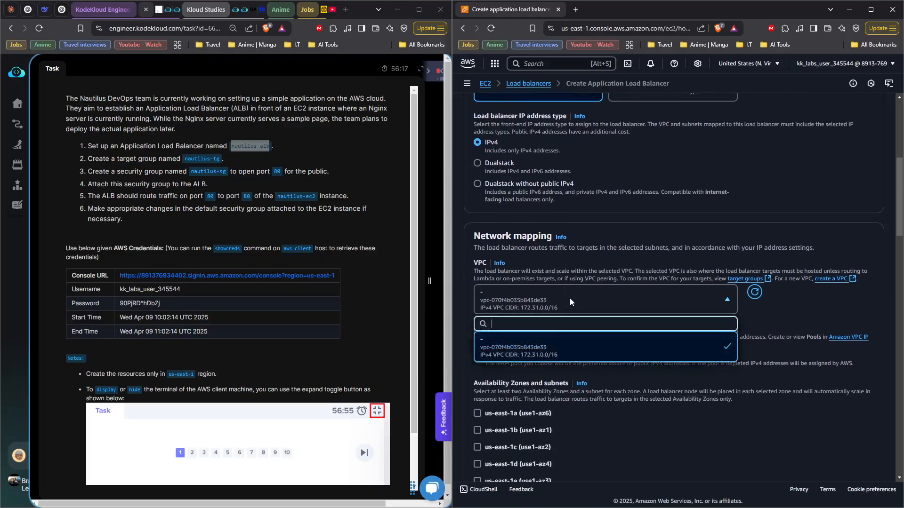
{"action": "left_click", "coordinate": [550, 352]}
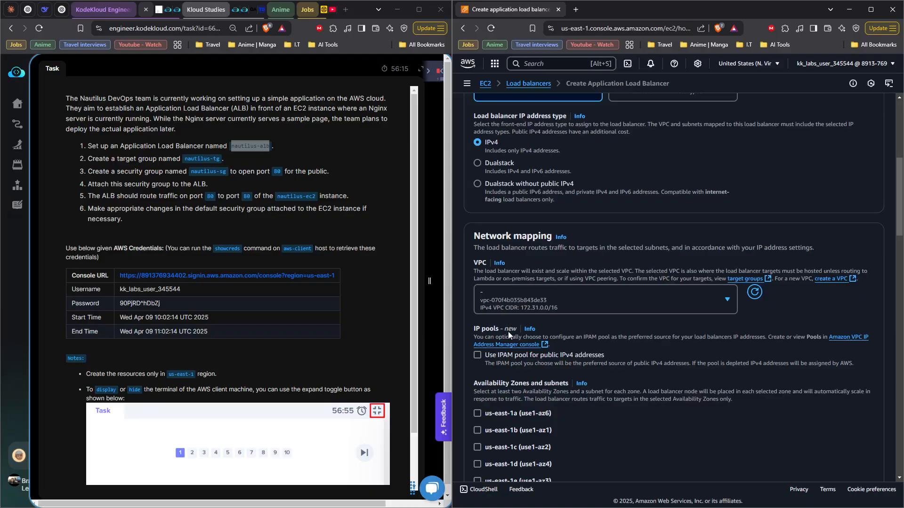
Step: Enable all six Availability Zones, us-east-1a through us-east-1f, for the load balancer
{"action": "scroll", "coordinate": [507, 331], "scroll_direction": "down", "scroll_amount": 3}
{"action": "left_click", "coordinate": [477, 272]}
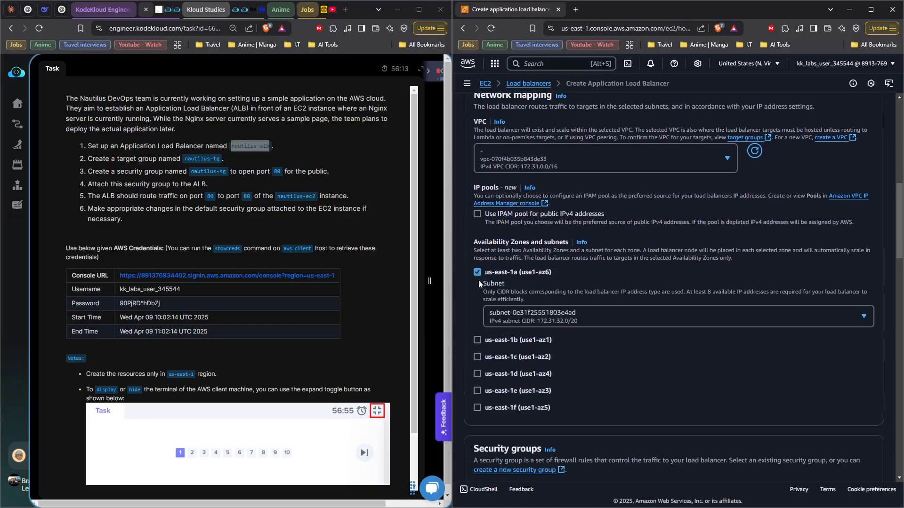
{"action": "left_click", "coordinate": [477, 340]}
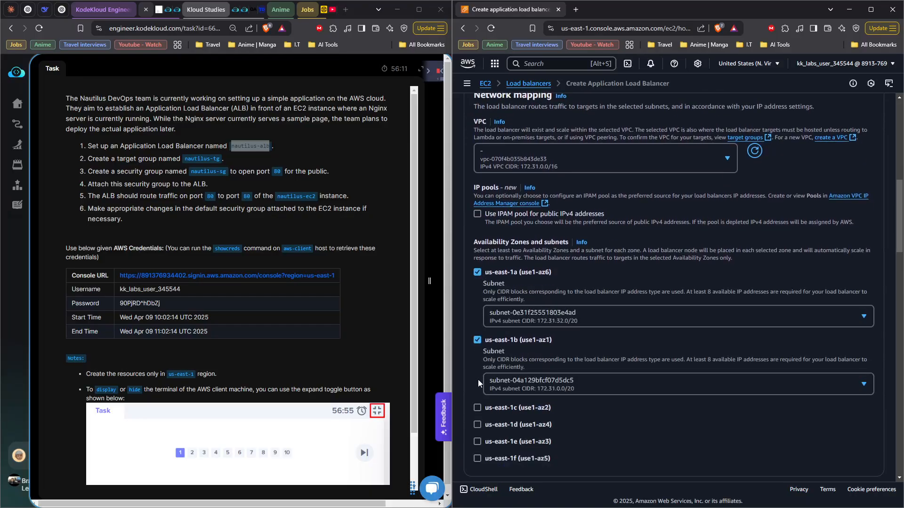
{"action": "left_click", "coordinate": [477, 407]}
{"action": "scroll", "coordinate": [476, 374], "scroll_direction": "down", "scroll_amount": 3}
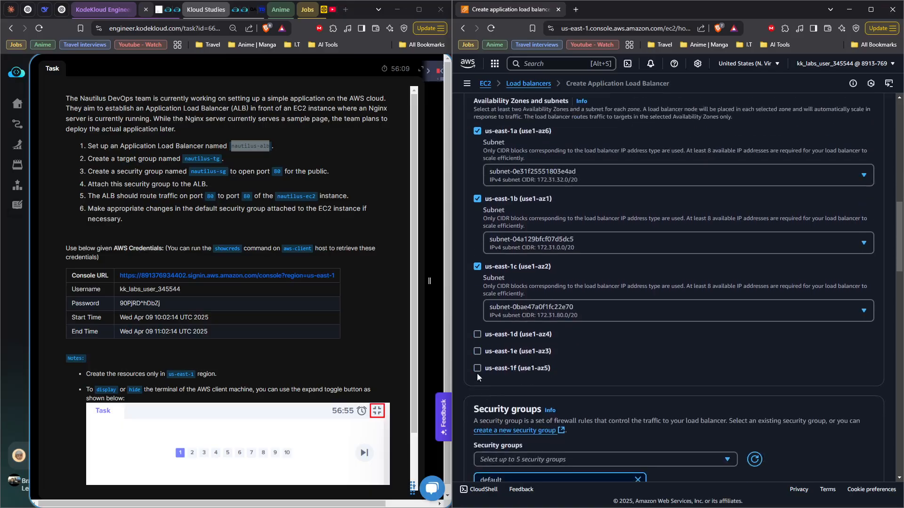
{"action": "left_click", "coordinate": [476, 335]}
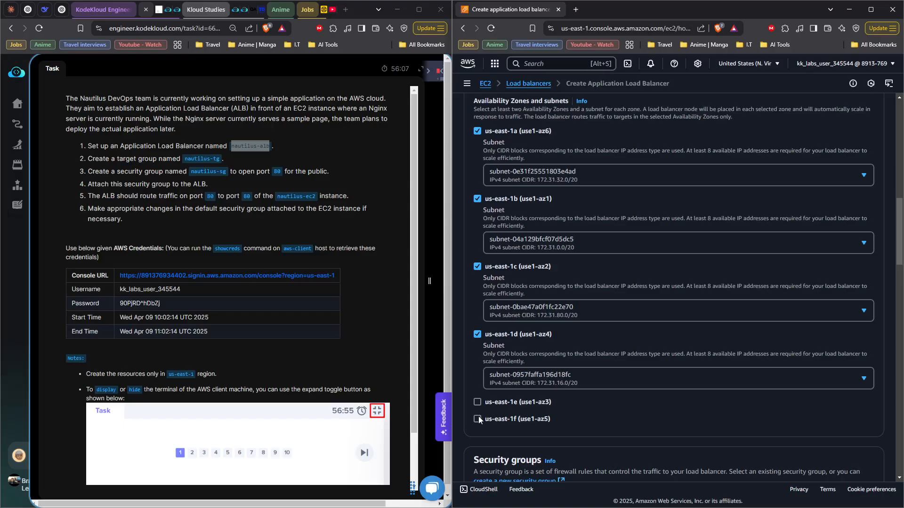
{"action": "left_click", "coordinate": [478, 402]}
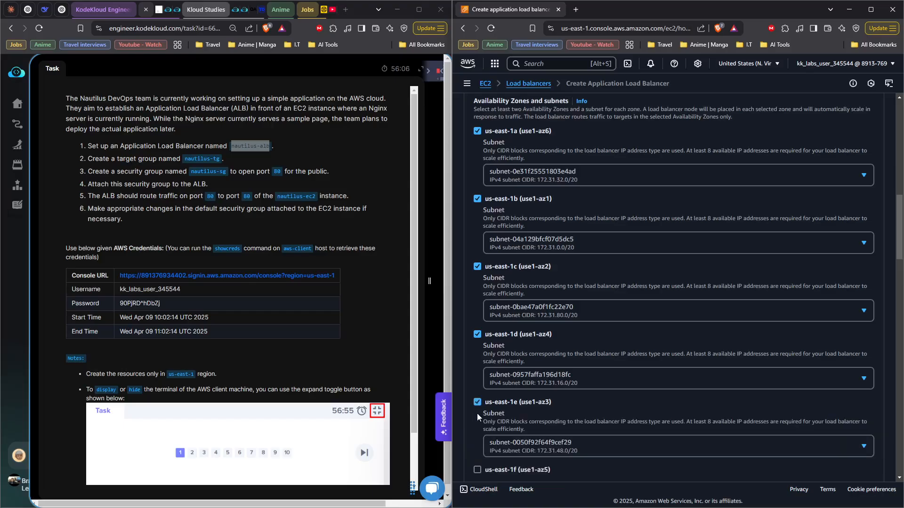
{"action": "left_click", "coordinate": [478, 469]}
Step: Start a new security group from the load balancer's security settings and name it nautilus-sg, copied from the task description
{"action": "scroll", "coordinate": [531, 383], "scroll_direction": "down", "scroll_amount": 8}
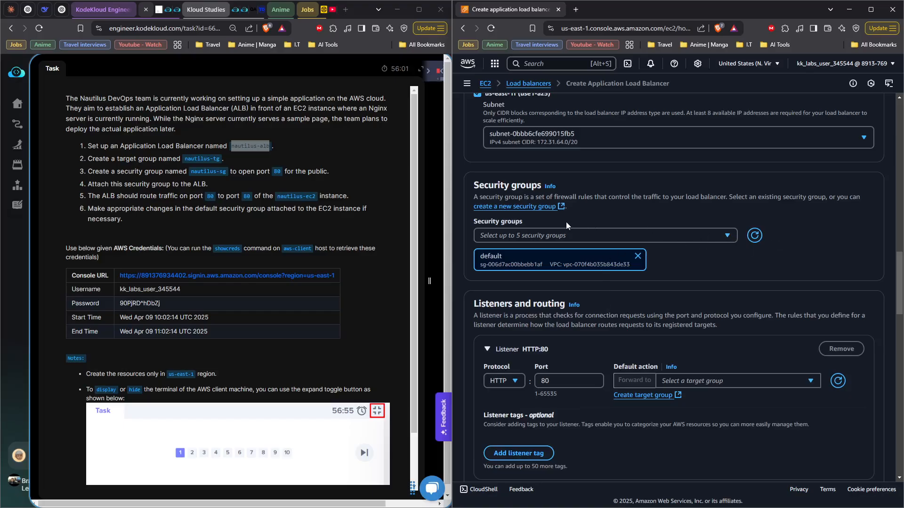
{"action": "left_click", "coordinate": [540, 207]}
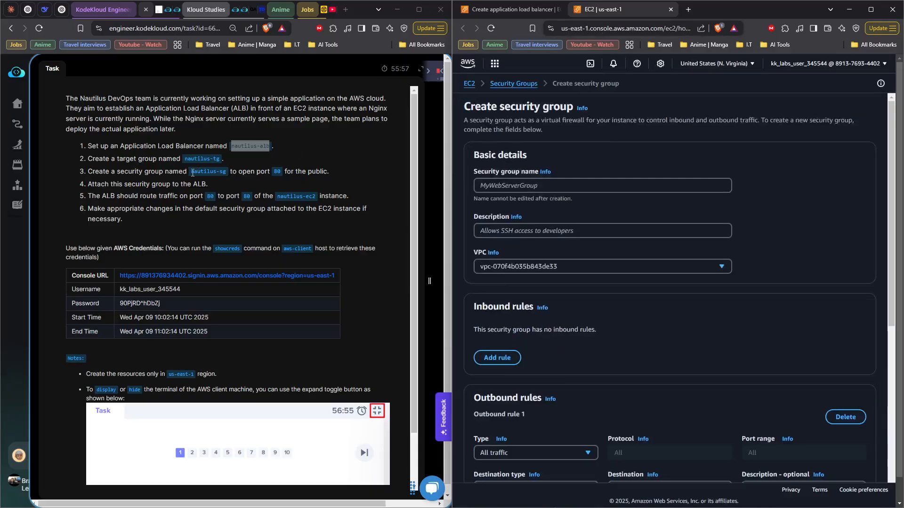
{"action": "left_click_drag", "start_coordinate": [190, 172], "coordinate": [227, 174]}
{"action": "right_click", "coordinate": [226, 173]}
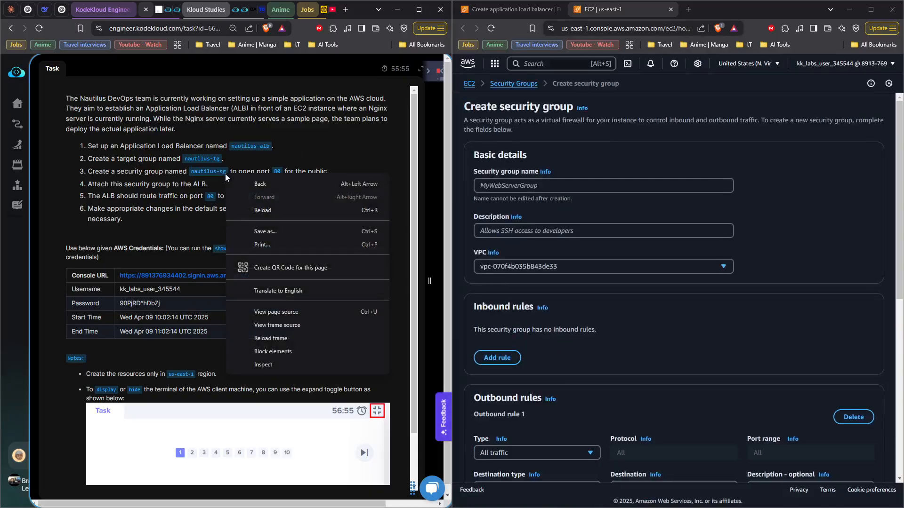
{"action": "left_click", "coordinate": [193, 180]}
{"action": "left_click_drag", "start_coordinate": [192, 173], "coordinate": [218, 173]}
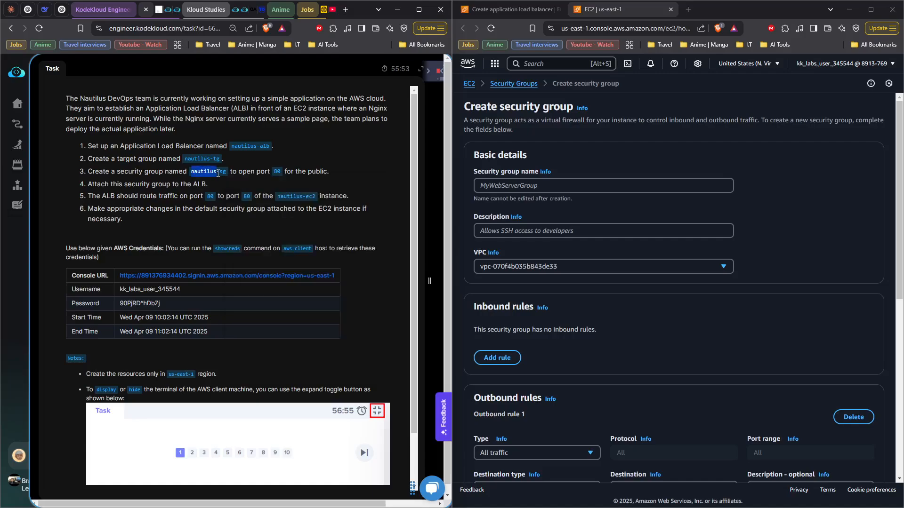
{"action": "right_click", "coordinate": [223, 172]}
{"action": "left_click", "coordinate": [231, 177]}
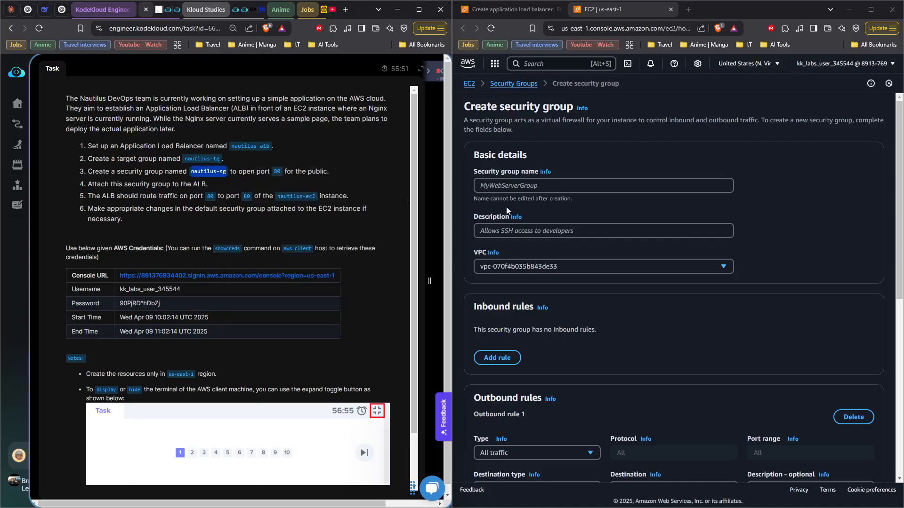
{"action": "left_click", "coordinate": [540, 190]}
{"action": "right_click", "coordinate": [515, 185]}
{"action": "left_click", "coordinate": [559, 277]}
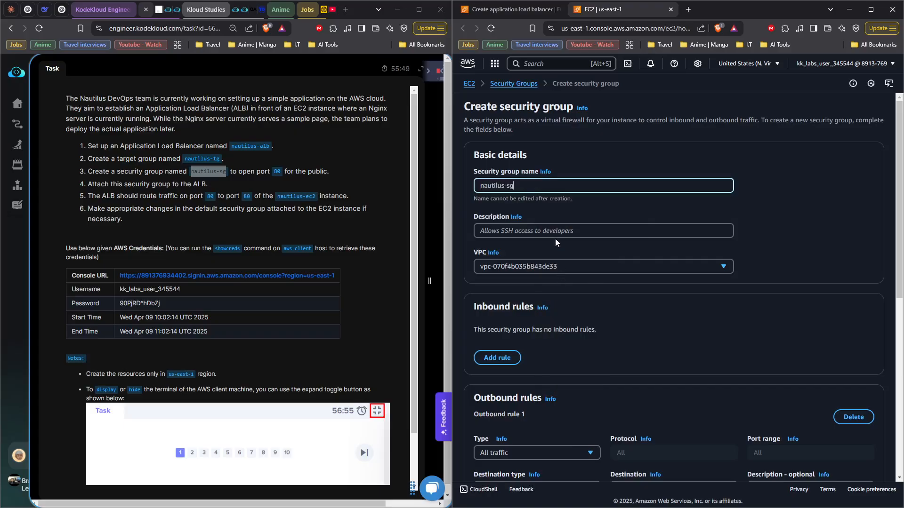
Step: Set the security group's description to Allow-HTTP
{"action": "left_click", "coordinate": [557, 235]}
{"action": "type", "text": "Allow"}
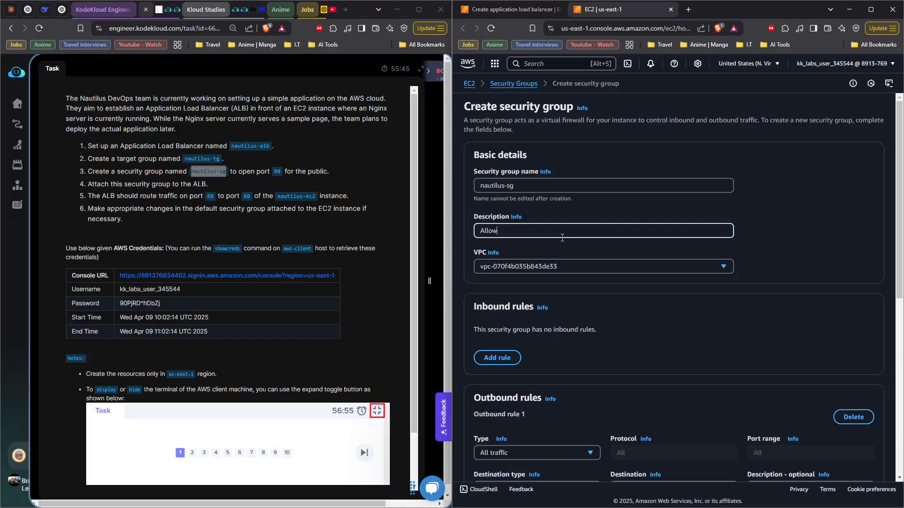
{"action": "type", "text": "-HTTP"}
Step: Add an inbound rule of type HTTP with the source type Anywhere-IPv4
{"action": "left_click", "coordinate": [486, 355]}
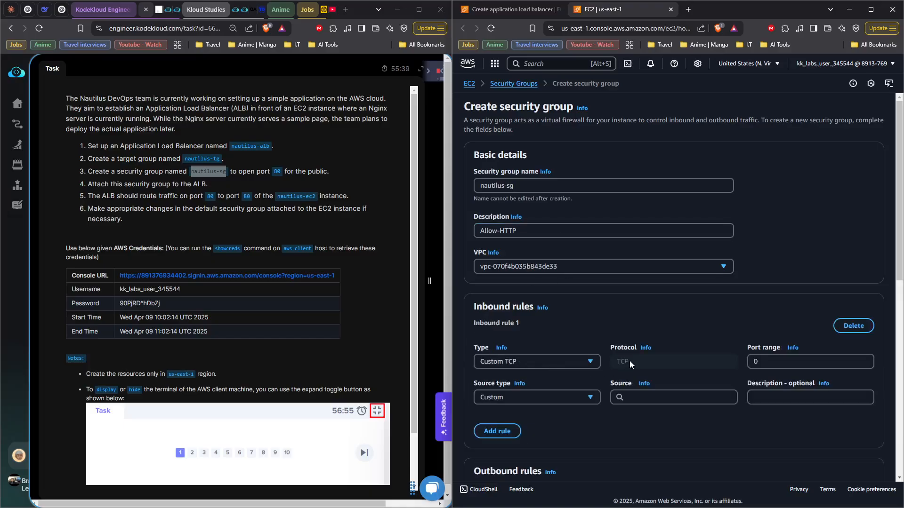
{"action": "left_click", "coordinate": [565, 361]}
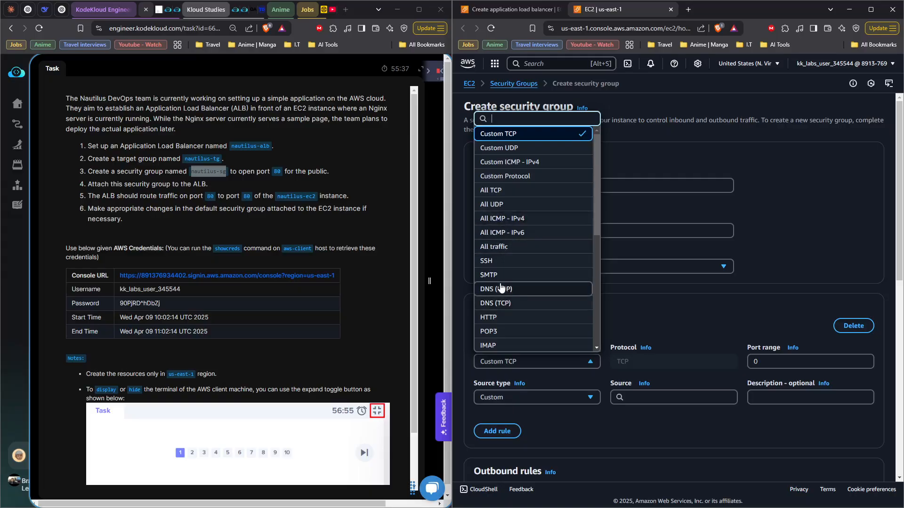
{"action": "left_click", "coordinate": [492, 317]}
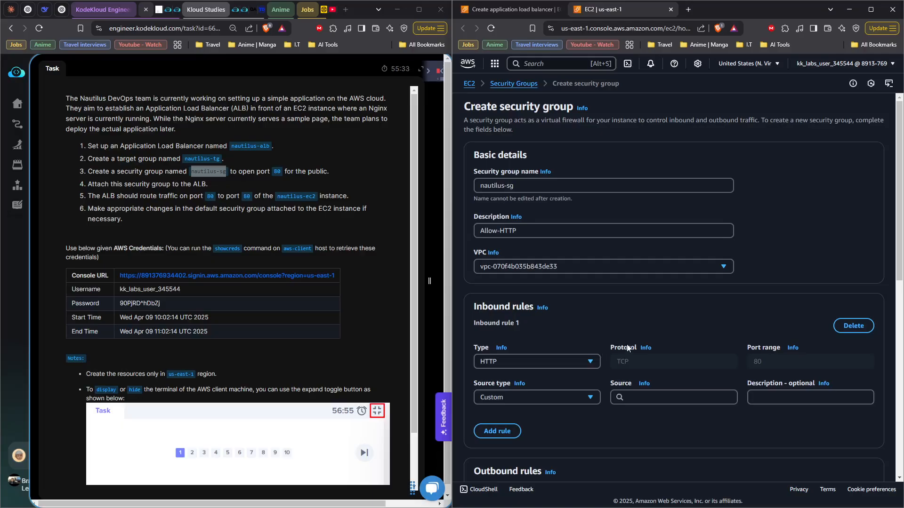
{"action": "left_click", "coordinate": [591, 400]}
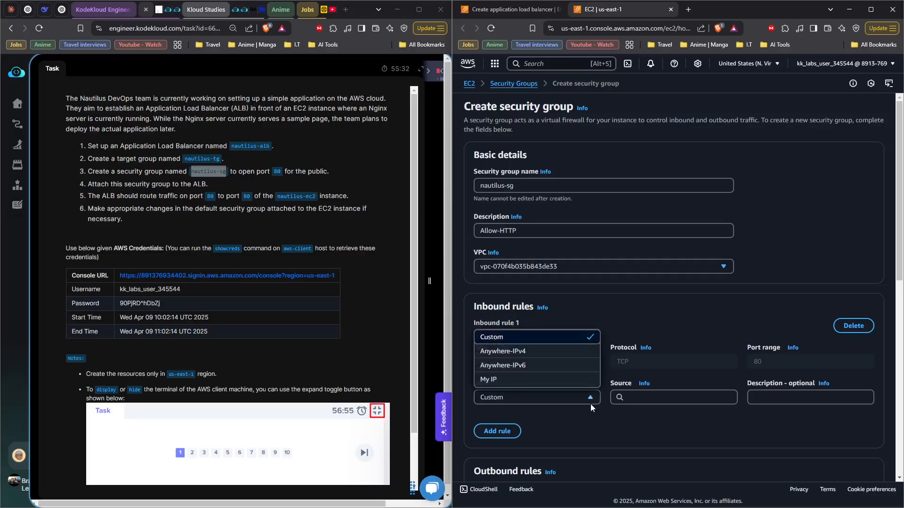
{"action": "left_click", "coordinate": [553, 353]}
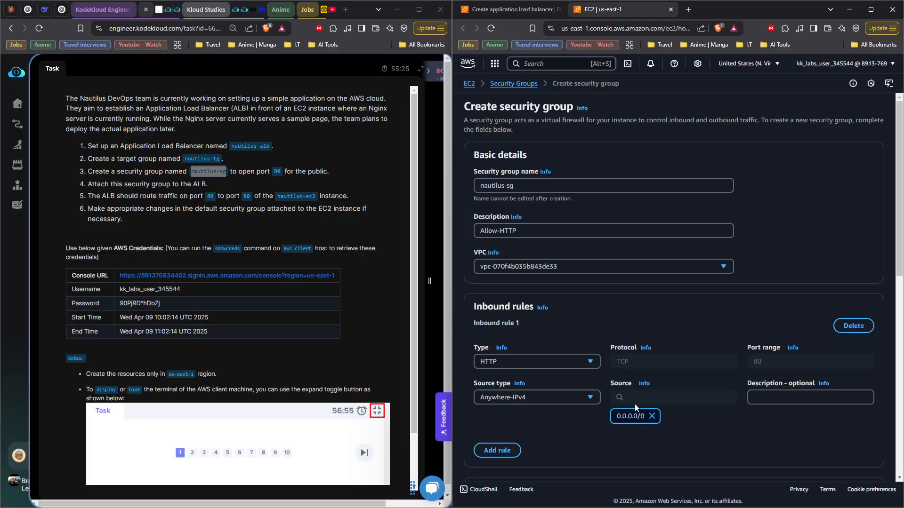
Step: Create the nautilus-sg security group with the configured rules
{"action": "scroll", "coordinate": [634, 404], "scroll_direction": "down", "scroll_amount": 5}
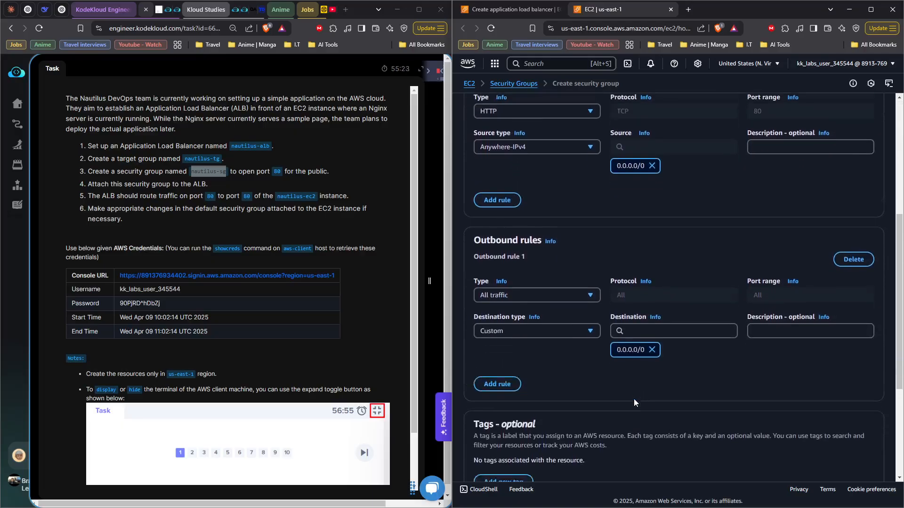
{"action": "scroll", "coordinate": [633, 399], "scroll_direction": "down", "scroll_amount": 2}
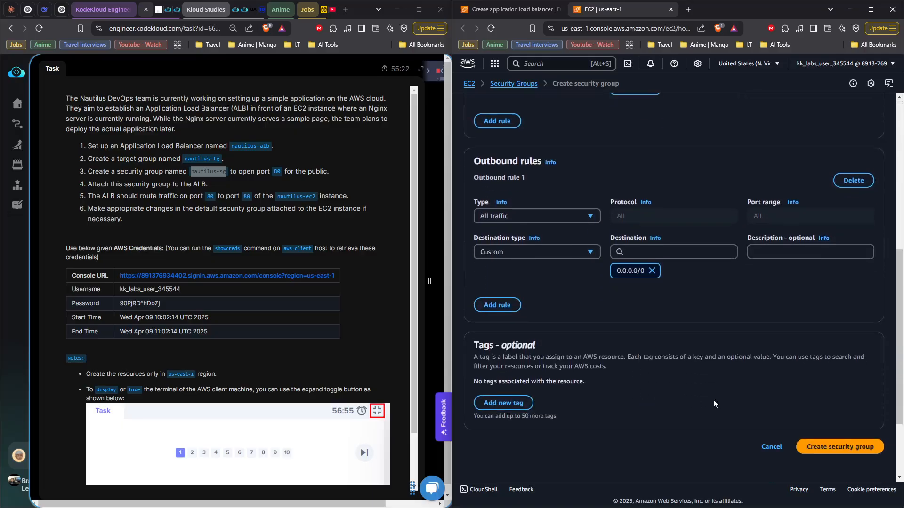
{"action": "left_click", "coordinate": [816, 447]}
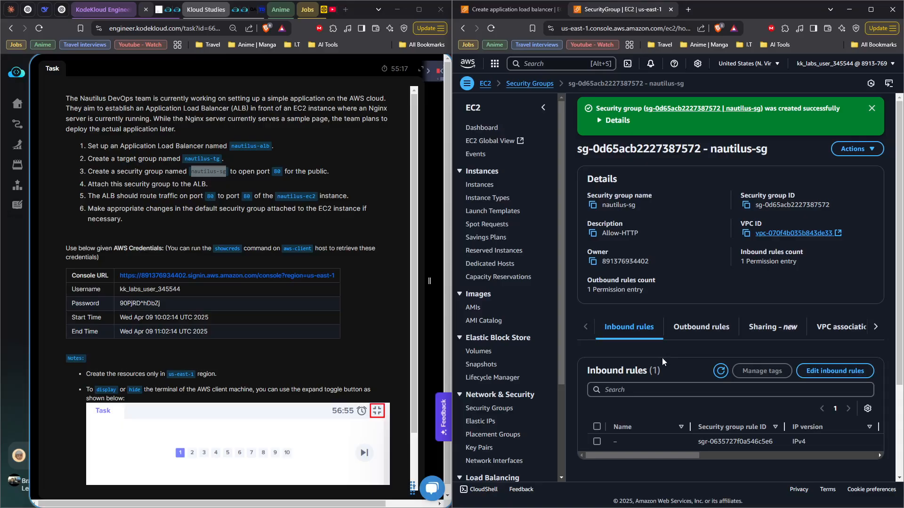
Step: Close the new security group's page, return to the load balancer form and refresh its list of security groups
{"action": "scroll", "coordinate": [663, 367], "scroll_direction": "down", "scroll_amount": 1}
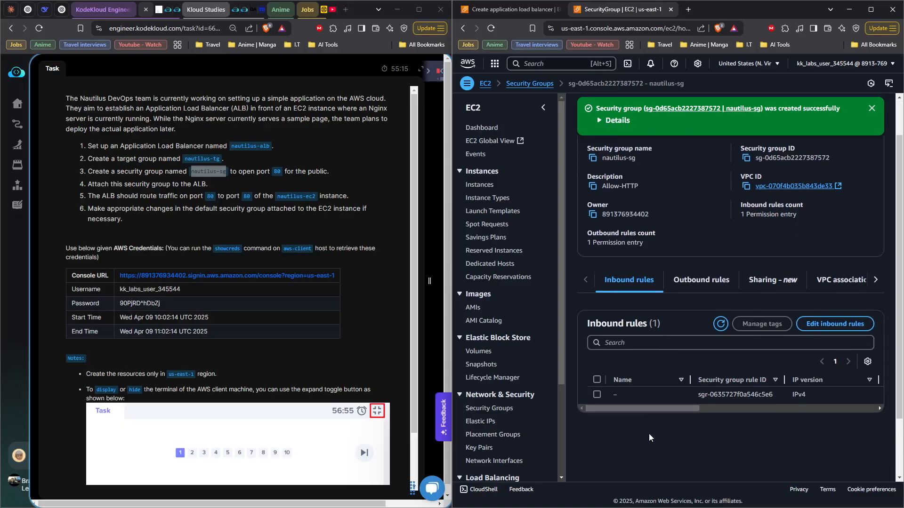
{"action": "scroll", "coordinate": [649, 434], "scroll_direction": "up", "scroll_amount": 1}
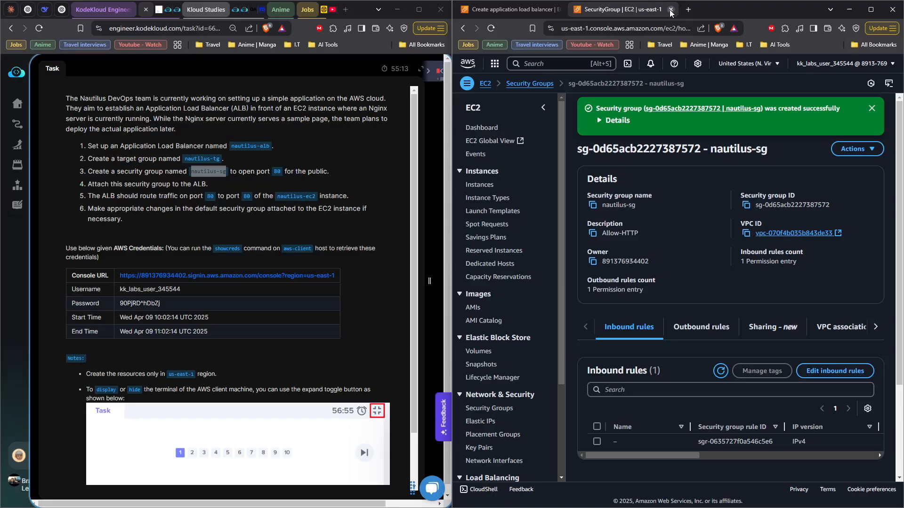
{"action": "left_click", "coordinate": [668, 9]}
{"action": "left_click", "coordinate": [755, 236]}
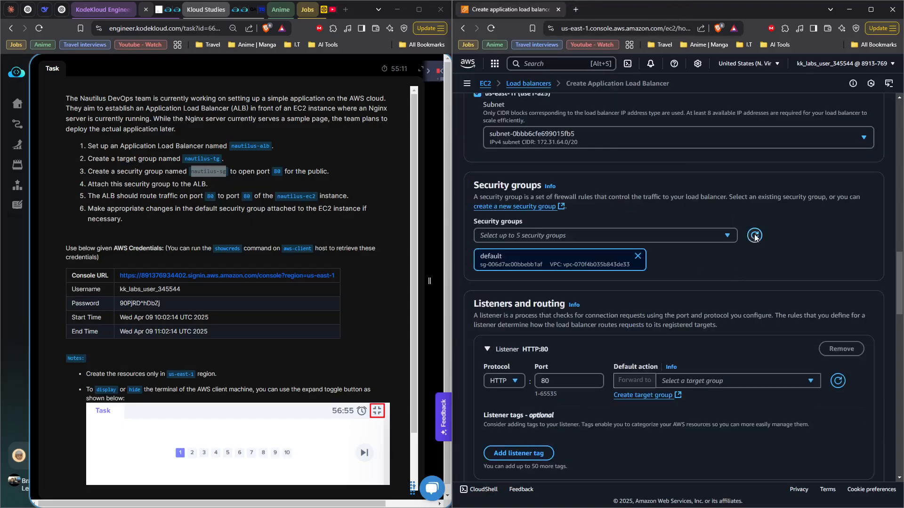
Step: Attach the nautilus-sg security group to the load balancer and remove the default security group from the selection
{"action": "left_click", "coordinate": [729, 236]}
{"action": "left_click", "coordinate": [484, 291]}
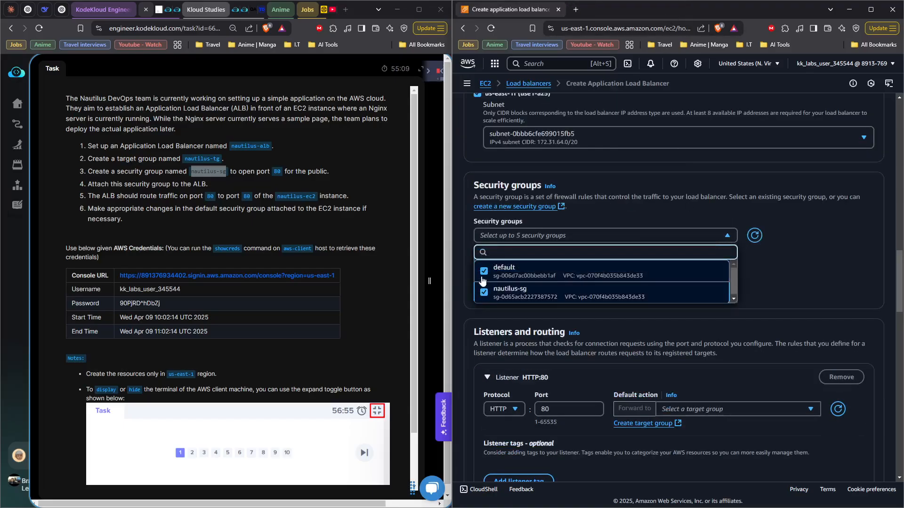
{"action": "left_click", "coordinate": [482, 279]}
{"action": "left_click", "coordinate": [806, 277]}
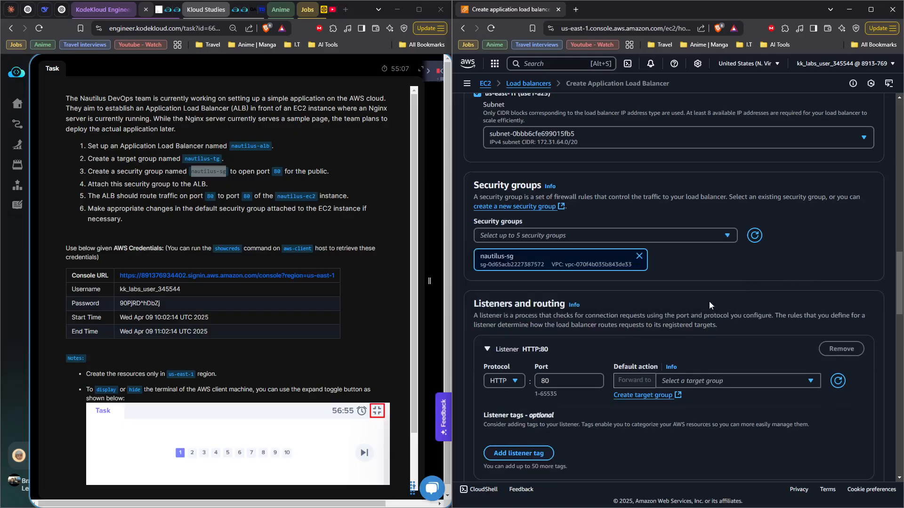
Step: Start creating a target group from the listener settings and name it nautilus-tg
{"action": "scroll", "coordinate": [709, 304], "scroll_direction": "down", "scroll_amount": 3}
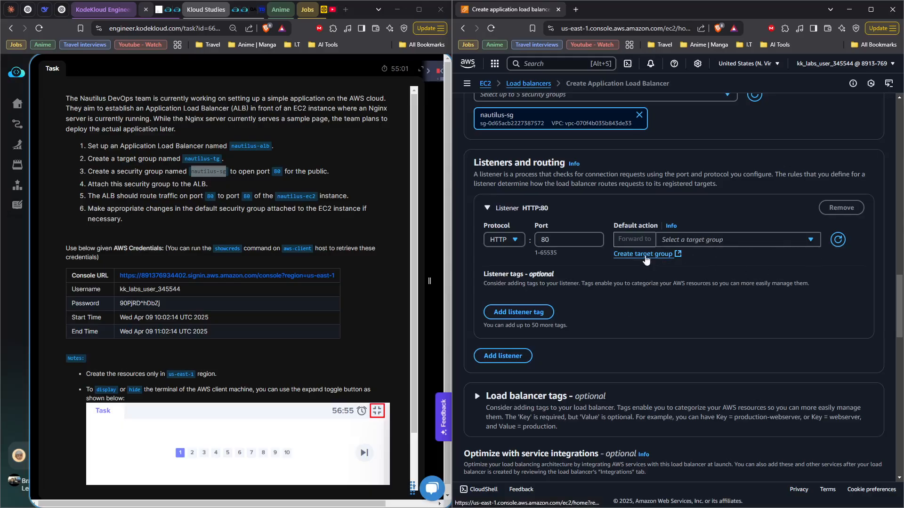
{"action": "left_click", "coordinate": [645, 254]}
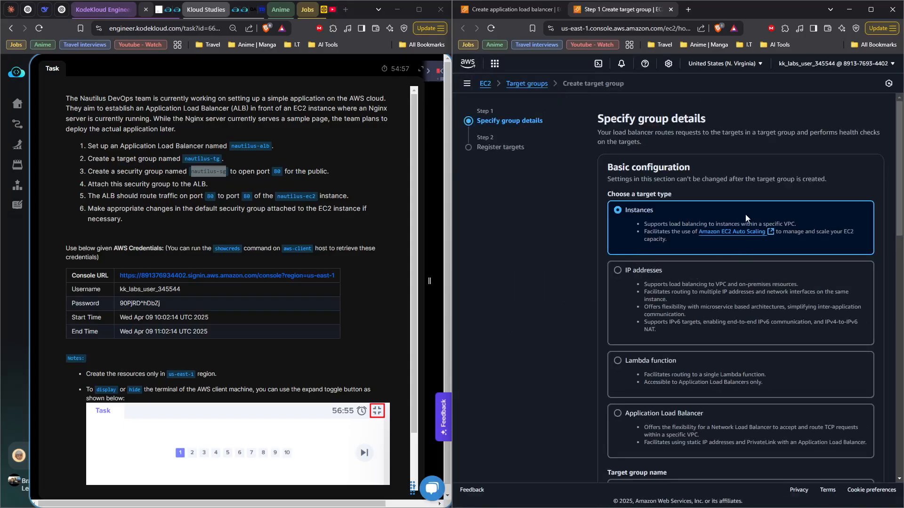
{"action": "scroll", "coordinate": [612, 254], "scroll_direction": "down", "scroll_amount": 3}
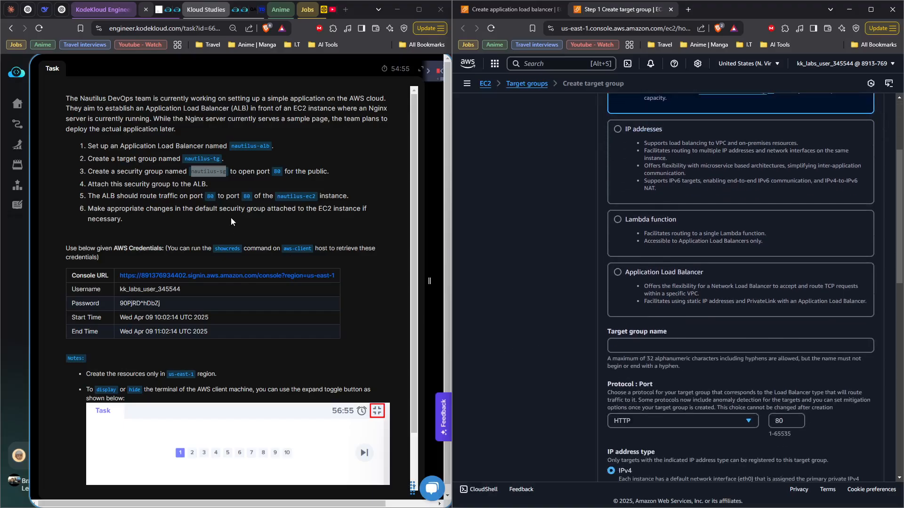
{"action": "left_click", "coordinate": [198, 172]}
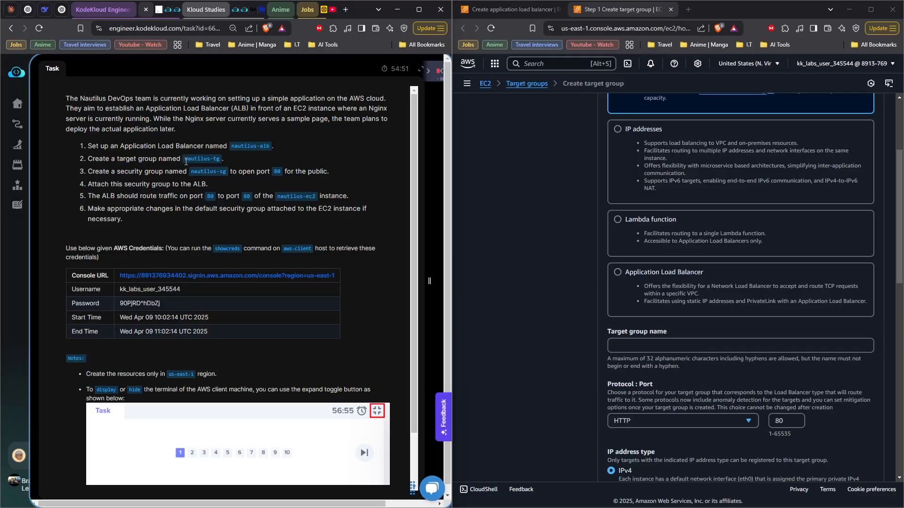
{"action": "left_click_drag", "start_coordinate": [184, 158], "coordinate": [219, 158]}
{"action": "right_click", "coordinate": [224, 162]}
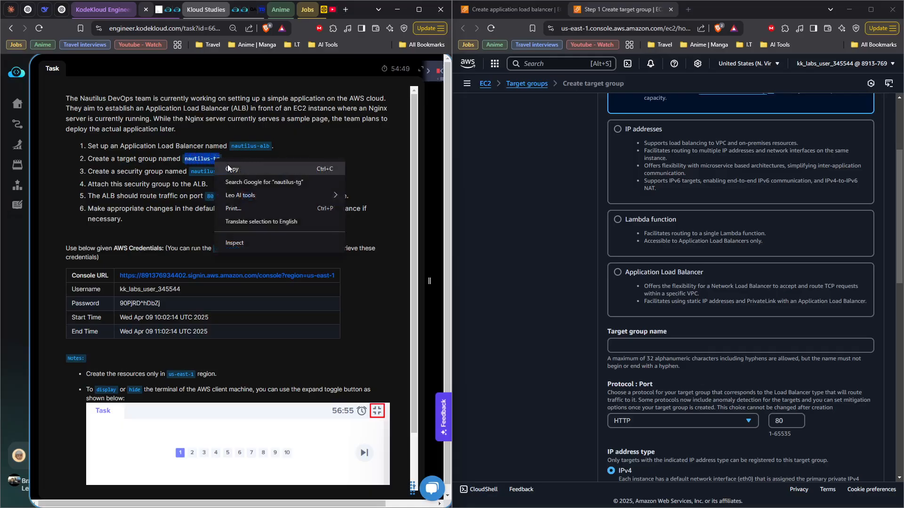
{"action": "left_click", "coordinate": [229, 168]}
{"action": "left_click", "coordinate": [712, 346]}
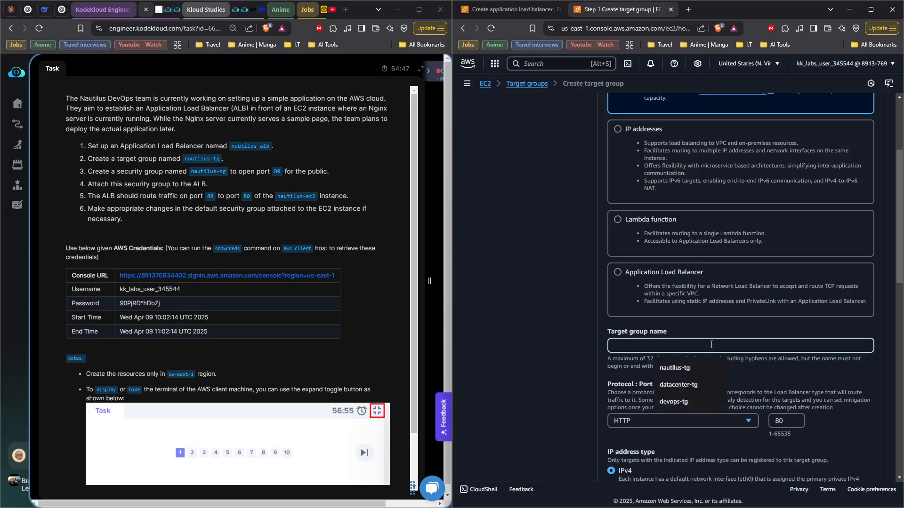
{"action": "key", "text": "ctrl+v"}
{"action": "left_click", "coordinate": [578, 417]}
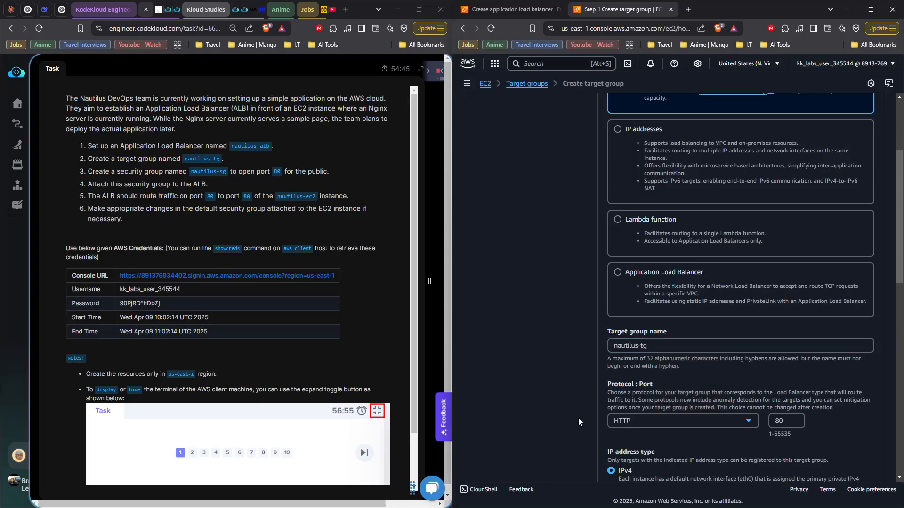
Step: Keep the target group's default protocol, VPC and health check settings and proceed to registering targets
{"action": "scroll", "coordinate": [580, 425], "scroll_direction": "down", "scroll_amount": 3}
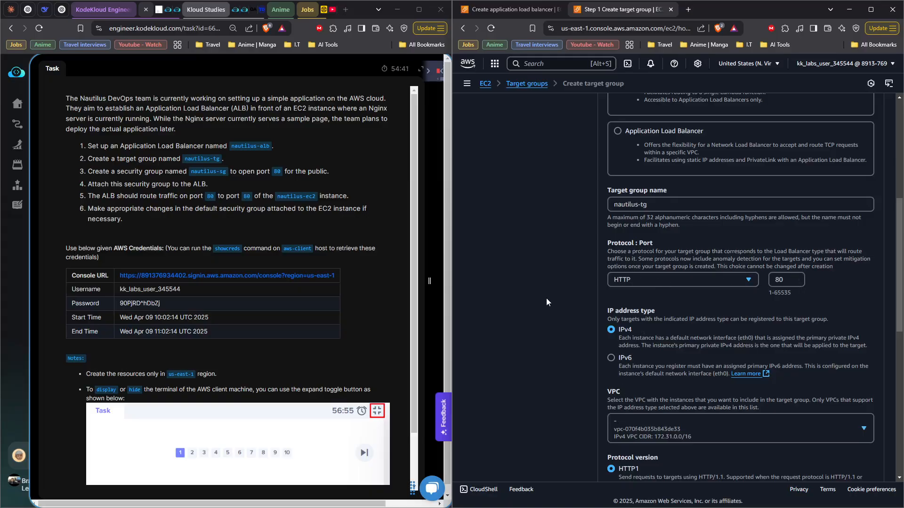
{"action": "scroll", "coordinate": [612, 295], "scroll_direction": "down", "scroll_amount": 2}
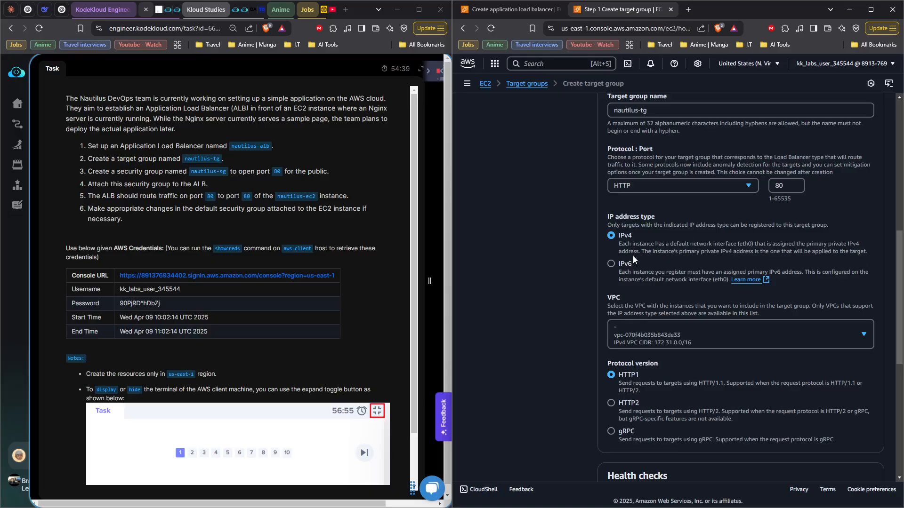
{"action": "scroll", "coordinate": [654, 329], "scroll_direction": "down", "scroll_amount": 3}
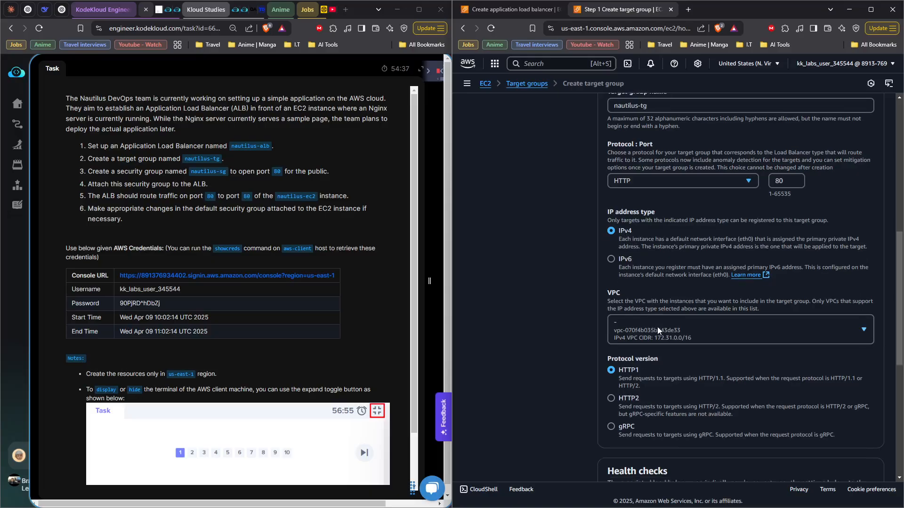
{"action": "scroll", "coordinate": [666, 357], "scroll_direction": "down", "scroll_amount": 1}
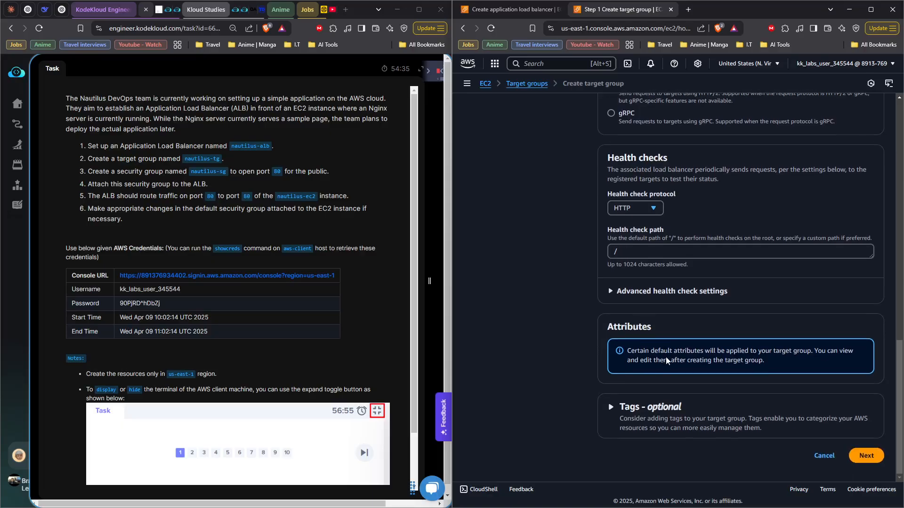
{"action": "left_click", "coordinate": [863, 456]}
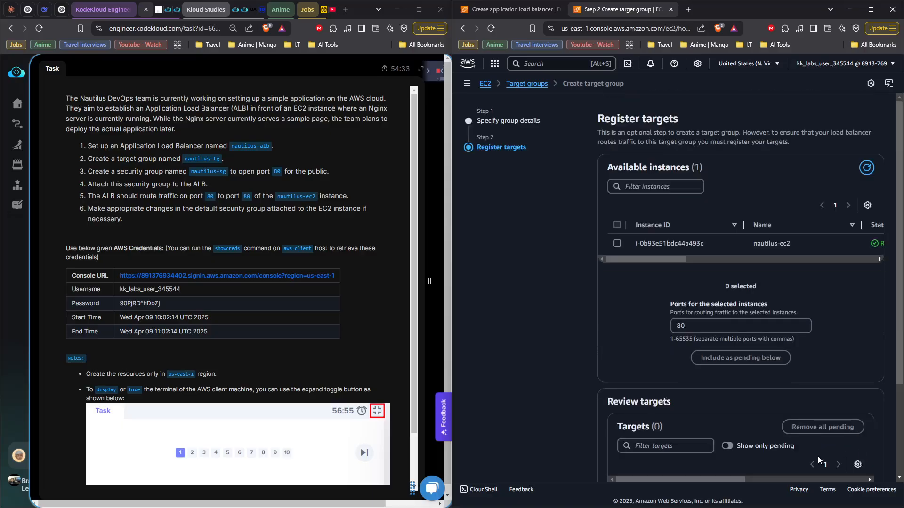
Step: Include the nautilus-ec2 instance as a pending target on port 80 and create the target group
{"action": "left_click", "coordinate": [617, 243]}
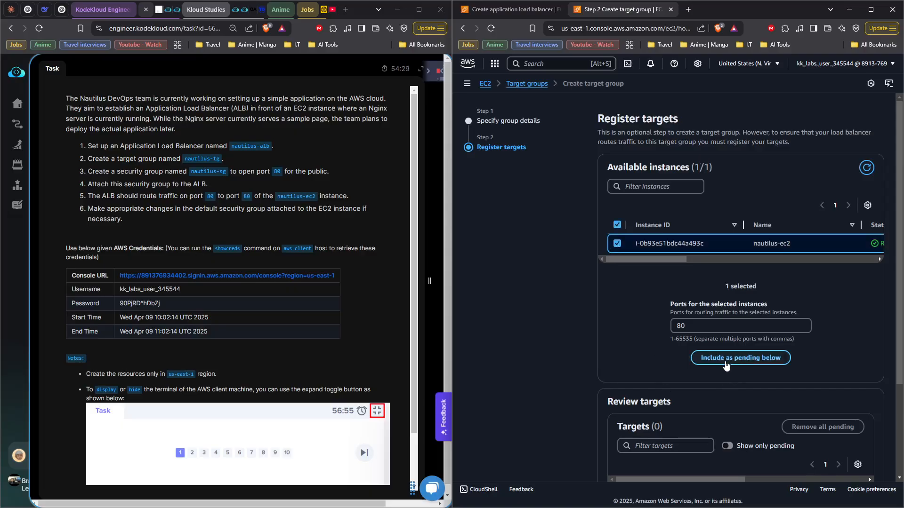
{"action": "left_click", "coordinate": [727, 359]}
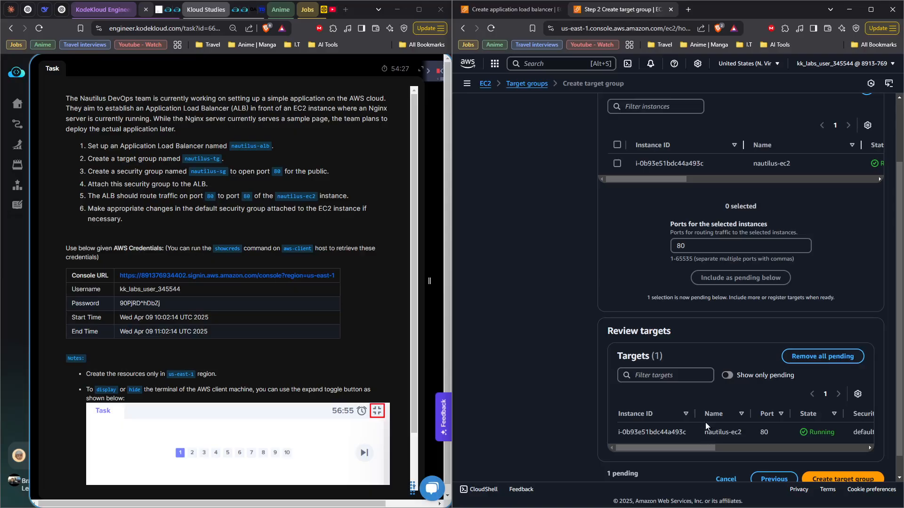
{"action": "scroll", "coordinate": [711, 410], "scroll_direction": "down", "scroll_amount": 1}
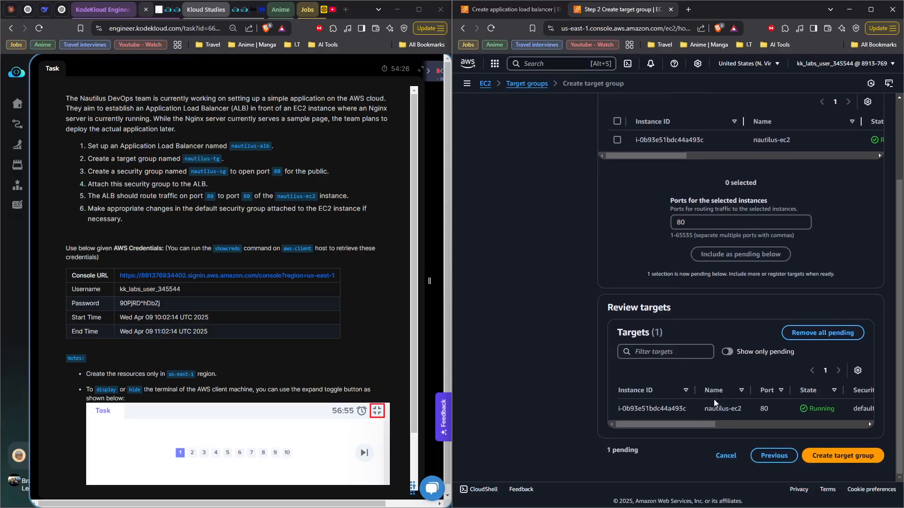
{"action": "left_click", "coordinate": [840, 463]}
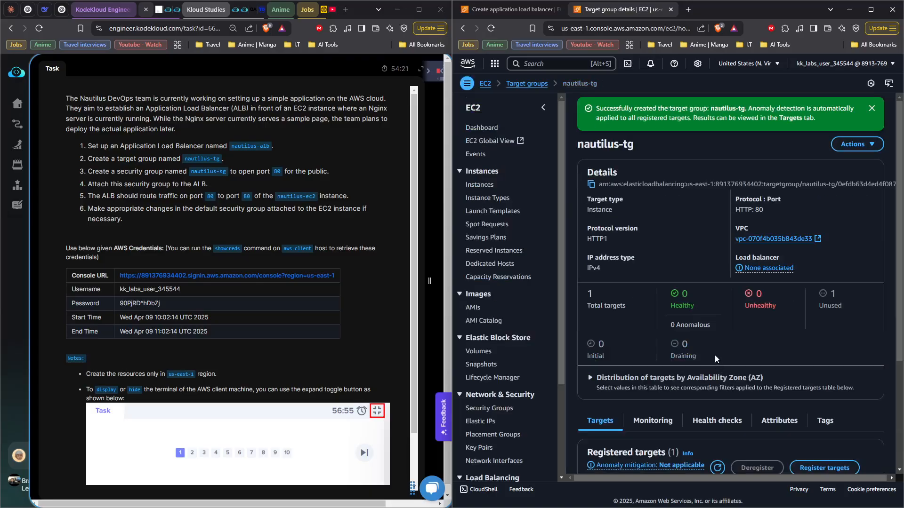
Step: Close the target group's page and set the HTTP:80 listener's default action to forward to nautilus-tg
{"action": "left_click", "coordinate": [671, 10]}
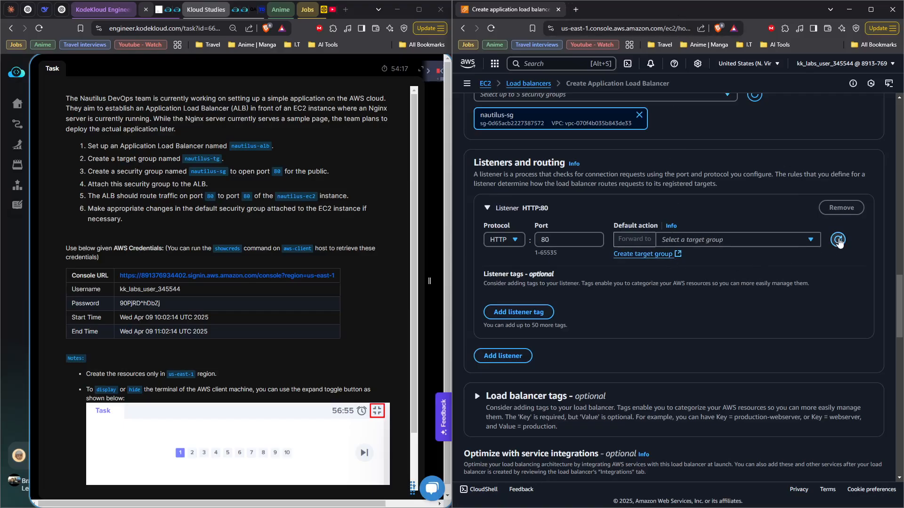
{"action": "left_click", "coordinate": [810, 240]}
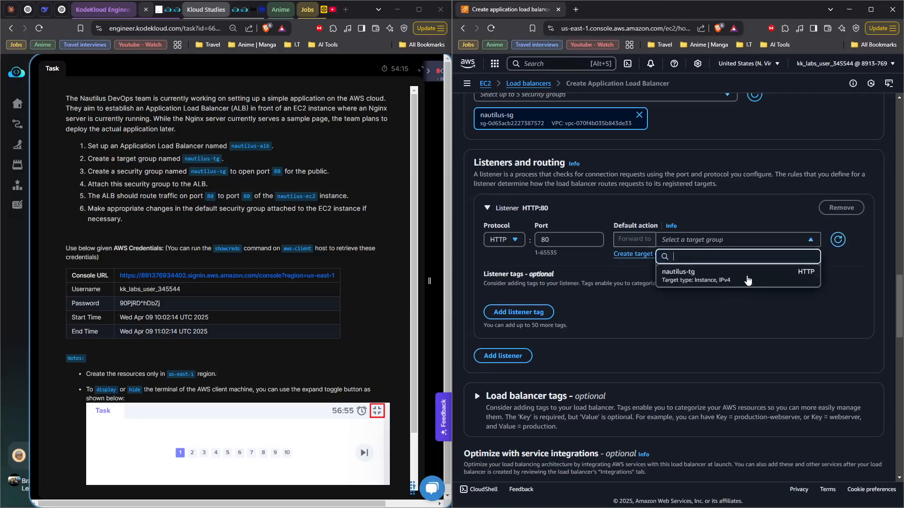
{"action": "left_click", "coordinate": [747, 280]}
Step: Create the load balancer with the configured settings, leaving the optional tags and service integrations unset
{"action": "scroll", "coordinate": [698, 320], "scroll_direction": "down", "scroll_amount": 8}
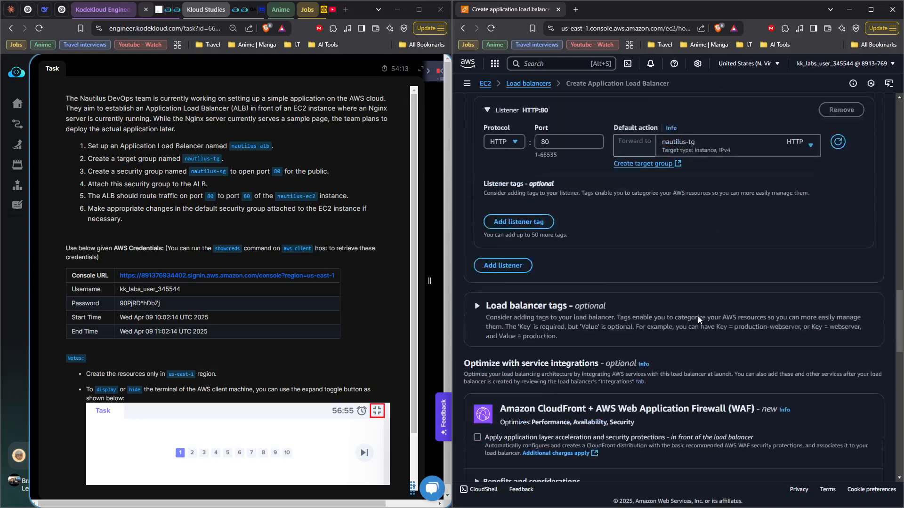
{"action": "scroll", "coordinate": [659, 302], "scroll_direction": "down", "scroll_amount": 10}
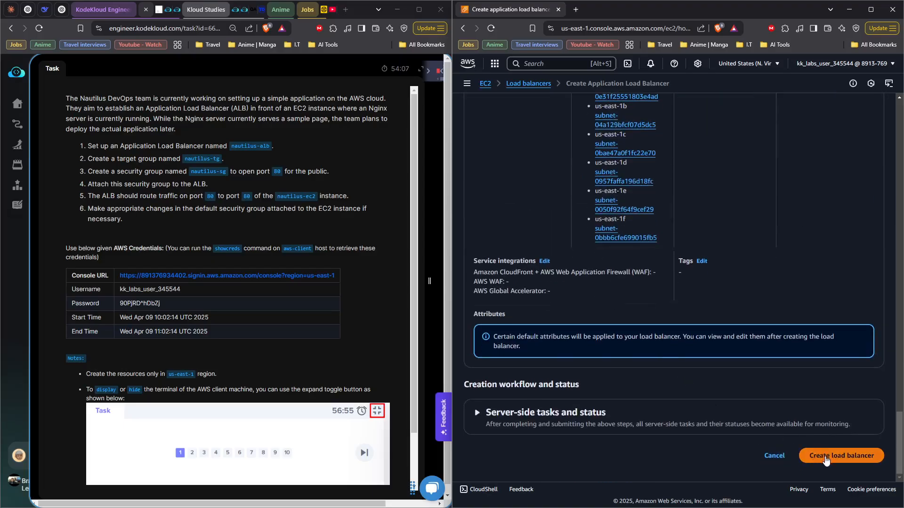
{"action": "left_click", "coordinate": [824, 457]}
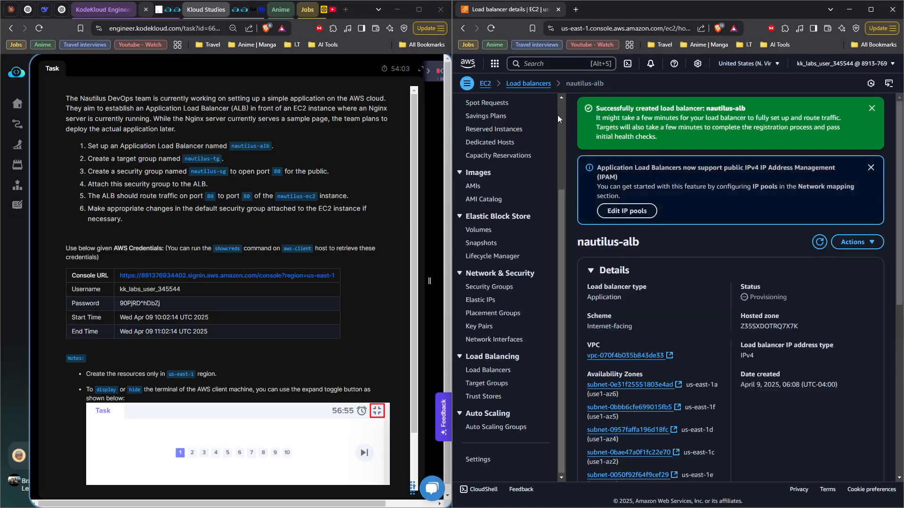
Step: Show the details of nautilus-alb from the list of load balancers and copy its DNS name
{"action": "left_click", "coordinate": [534, 87]}
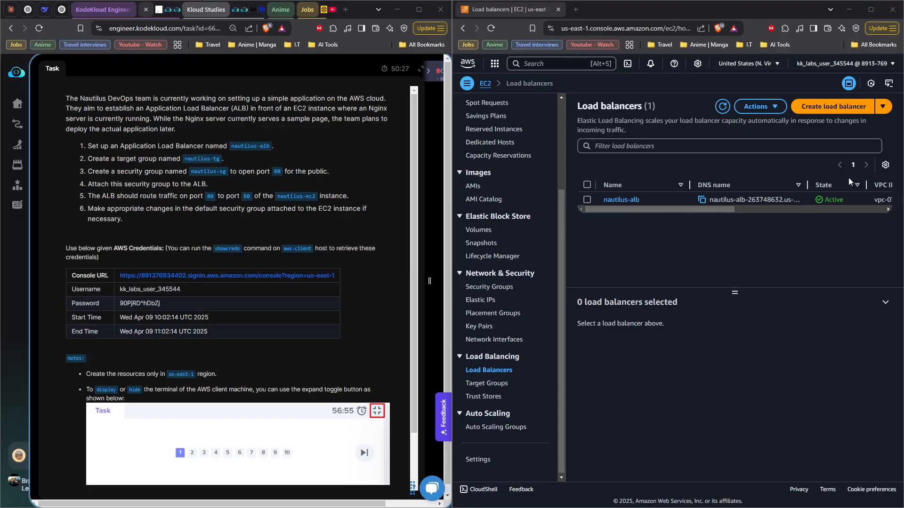
{"action": "left_click", "coordinate": [586, 200]}
{"action": "scroll", "coordinate": [688, 383], "scroll_direction": "down", "scroll_amount": 3}
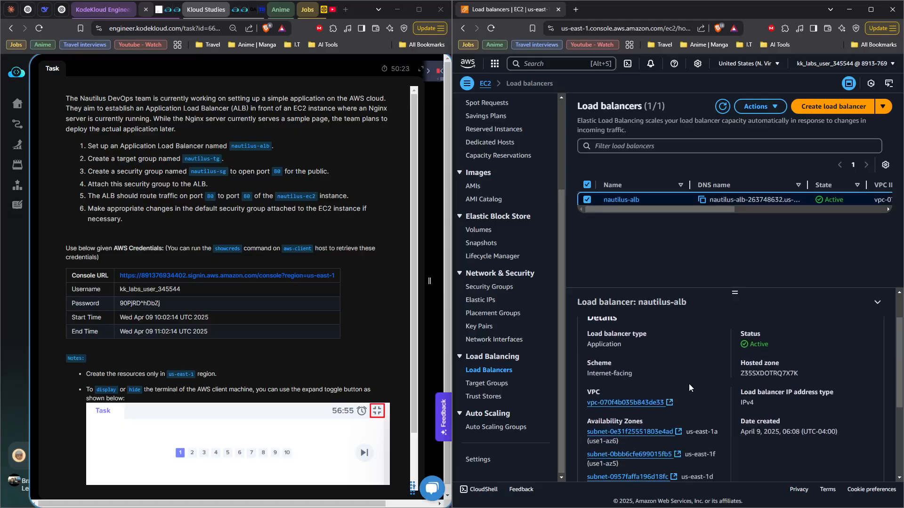
{"action": "scroll", "coordinate": [676, 369], "scroll_direction": "down", "scroll_amount": 2}
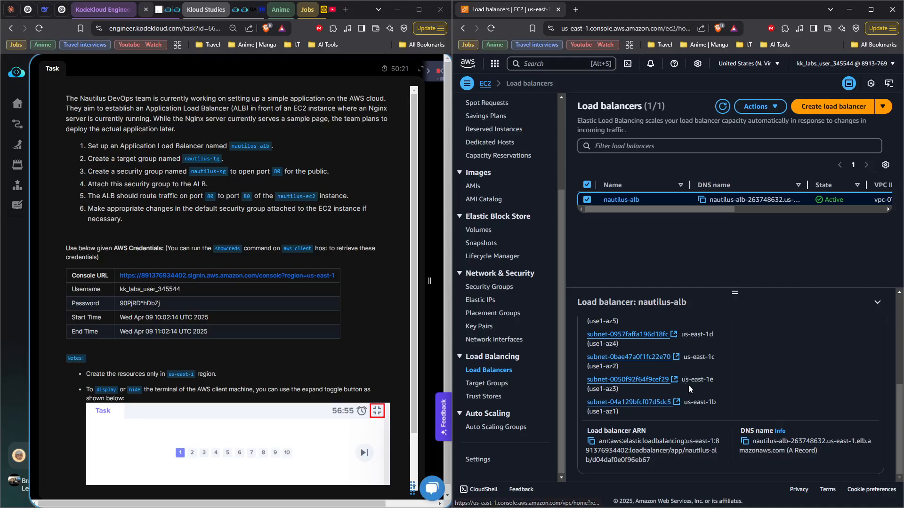
{"action": "left_click", "coordinate": [745, 442]}
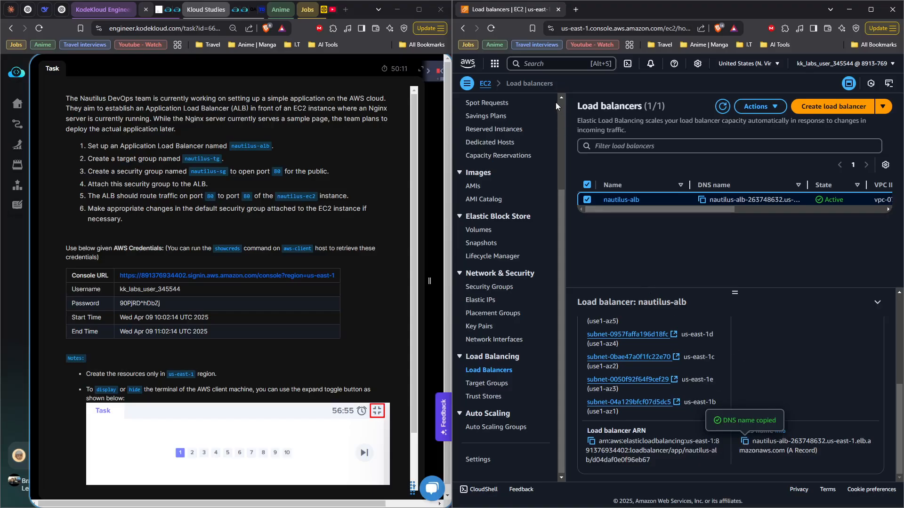
Step: Open the load balancer's copied DNS name in a new browser tab to test it
{"action": "left_click", "coordinate": [575, 10]}
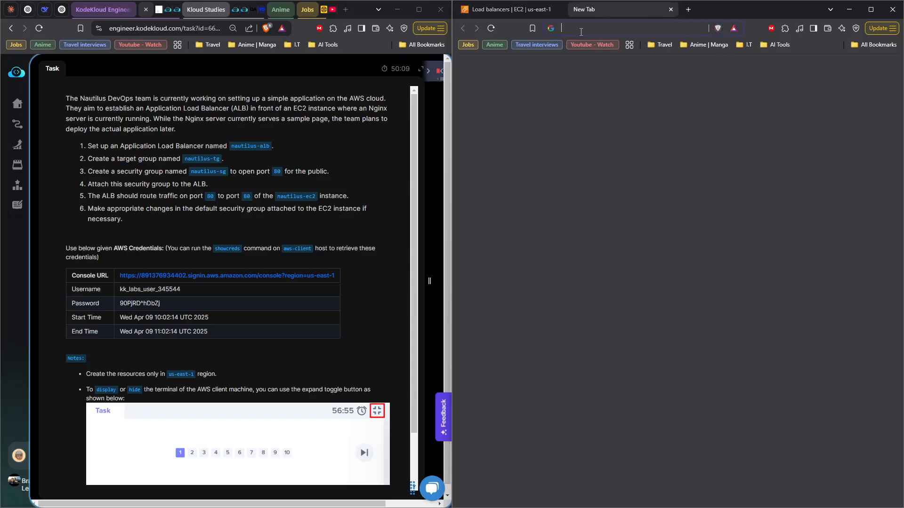
{"action": "left_click", "coordinate": [580, 29]}
{"action": "right_click", "coordinate": [580, 28]}
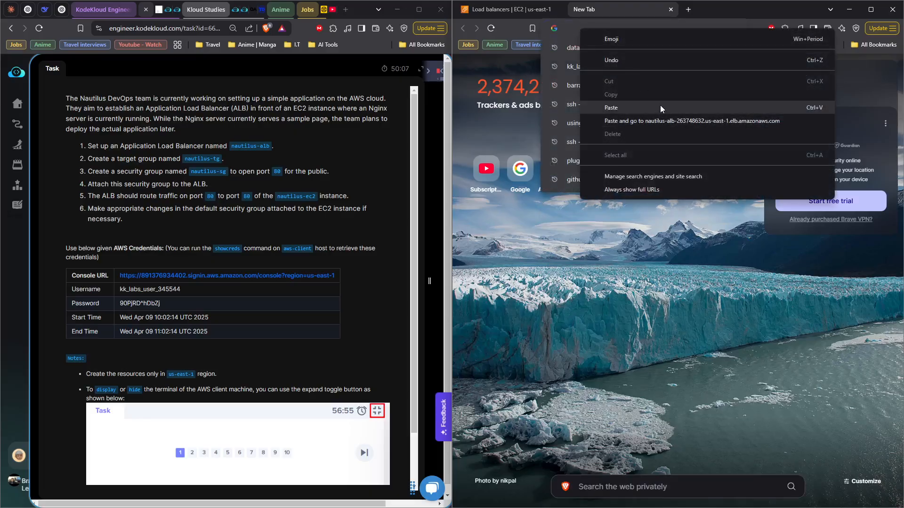
{"action": "left_click", "coordinate": [659, 118]}
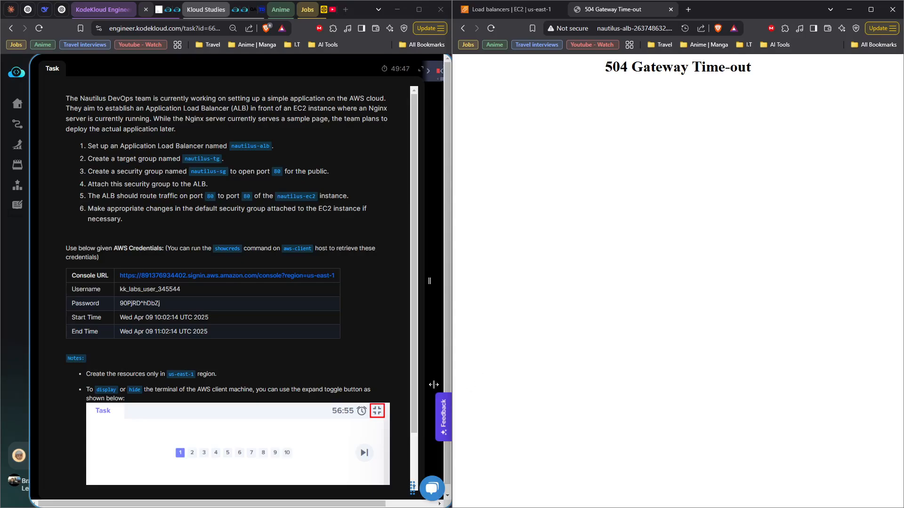
Step: Return to the AWS console and open the security details of the nautilus-ec2 instance
{"action": "left_click", "coordinate": [513, 15]}
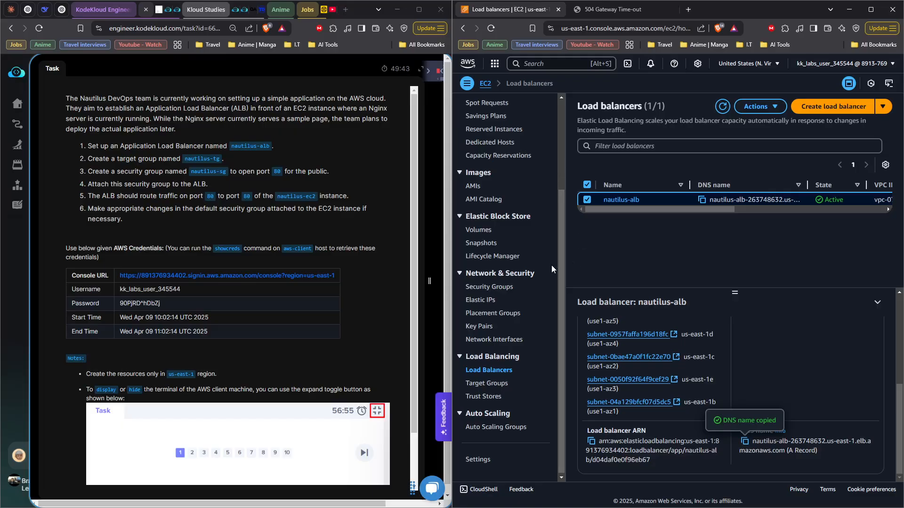
{"action": "scroll", "coordinate": [493, 287], "scroll_direction": "up", "scroll_amount": 3}
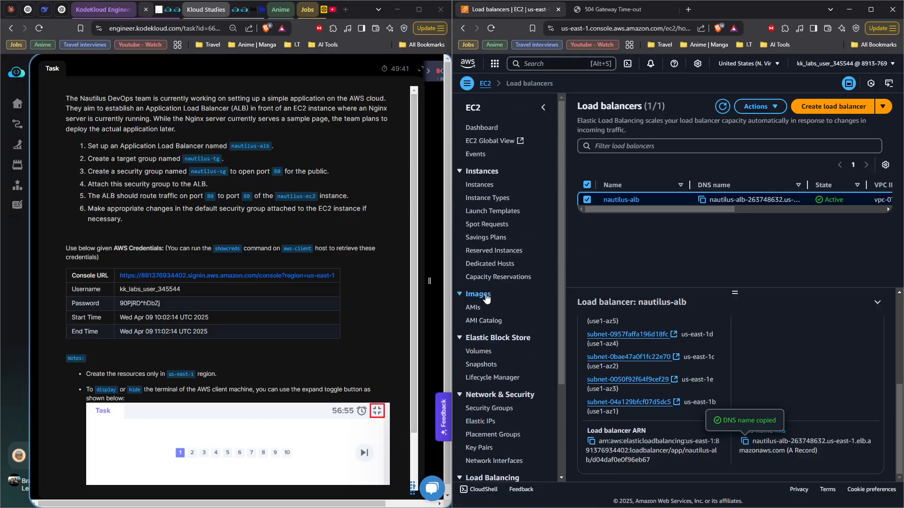
{"action": "left_click", "coordinate": [489, 185]}
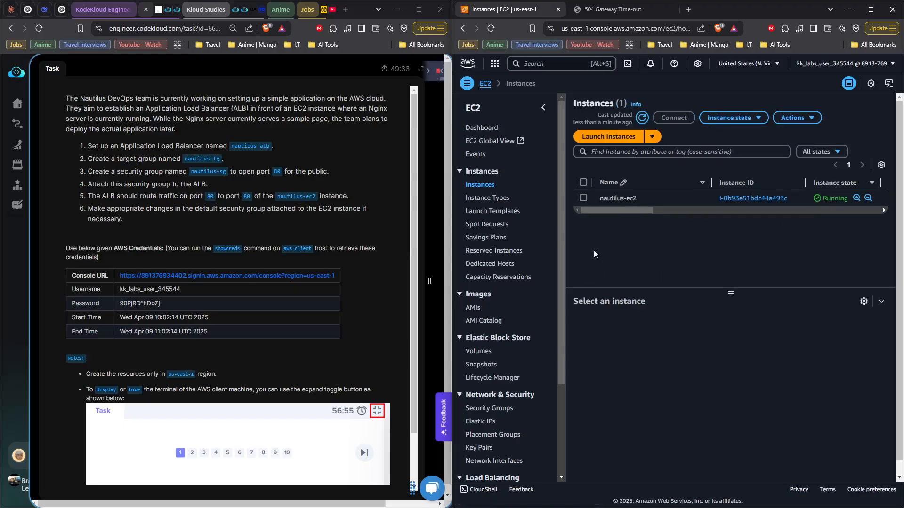
{"action": "left_click", "coordinate": [583, 198]}
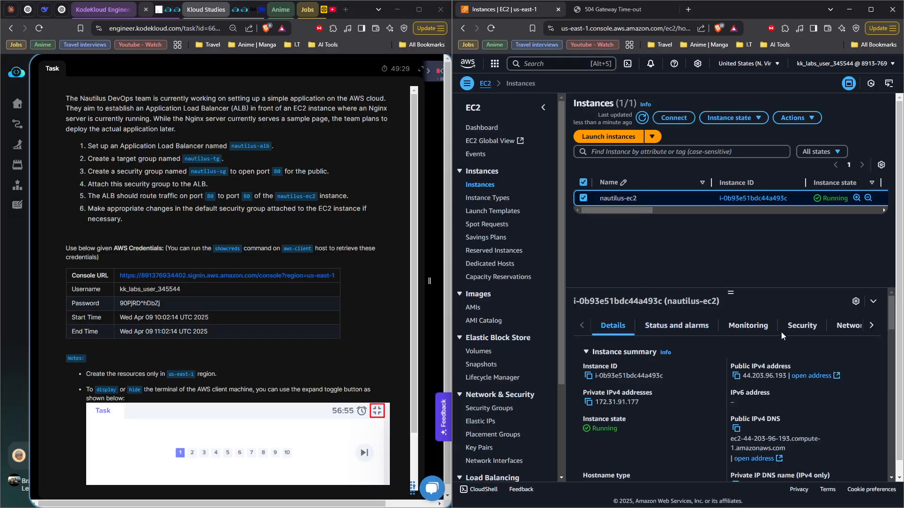
{"action": "left_click", "coordinate": [800, 325]}
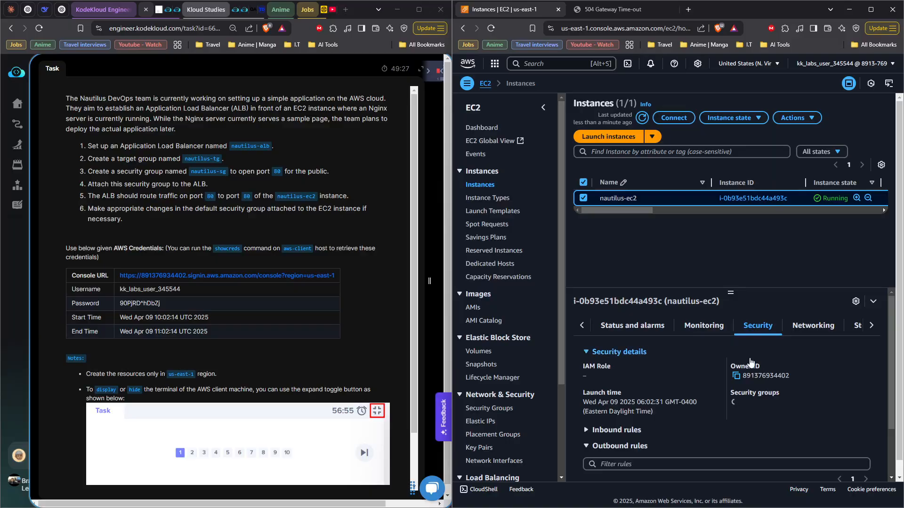
Step: Open the default security group attached to the nautilus-ec2 instance and start editing its inbound rules
{"action": "scroll", "coordinate": [667, 362], "scroll_direction": "down", "scroll_amount": 2}
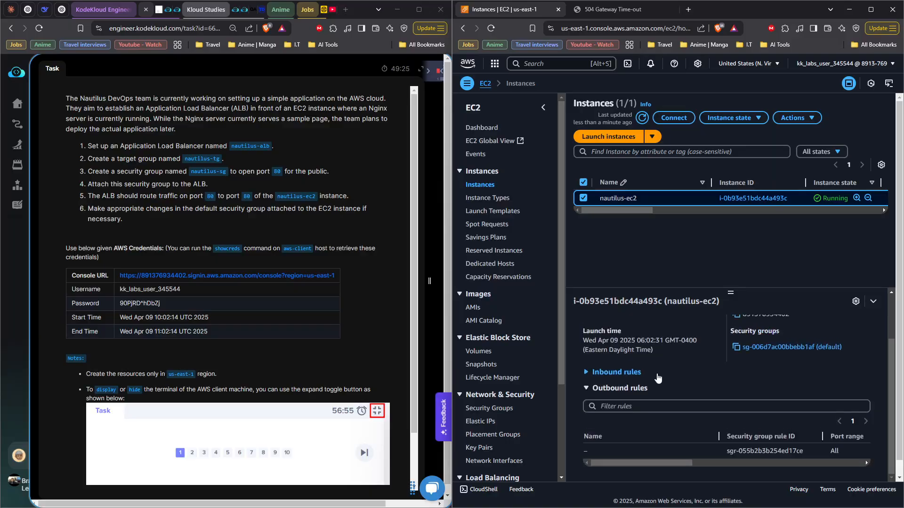
{"action": "scroll", "coordinate": [777, 380], "scroll_direction": "up", "scroll_amount": 1}
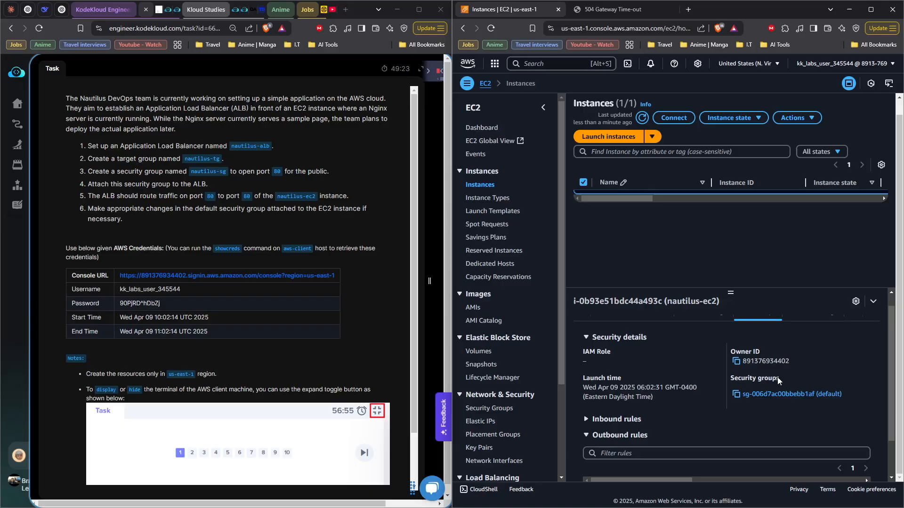
{"action": "left_click", "coordinate": [755, 395]}
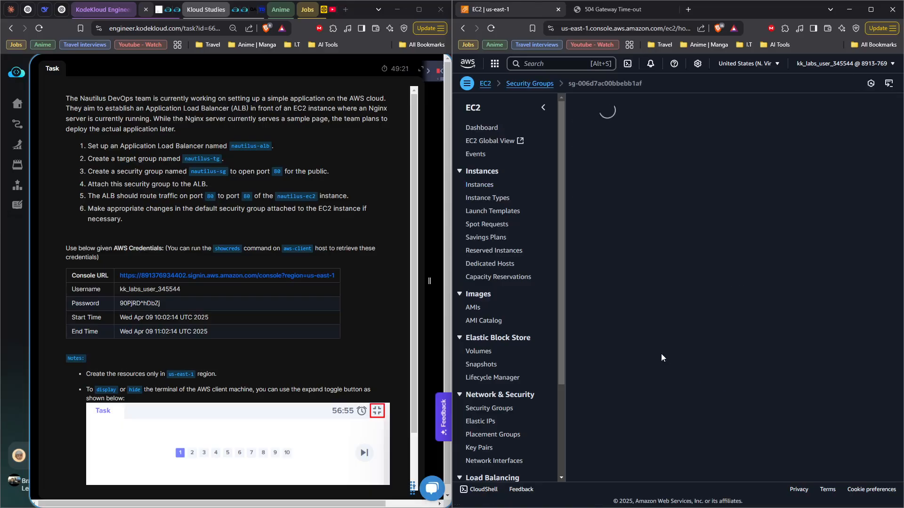
{"action": "left_click", "coordinate": [542, 107]}
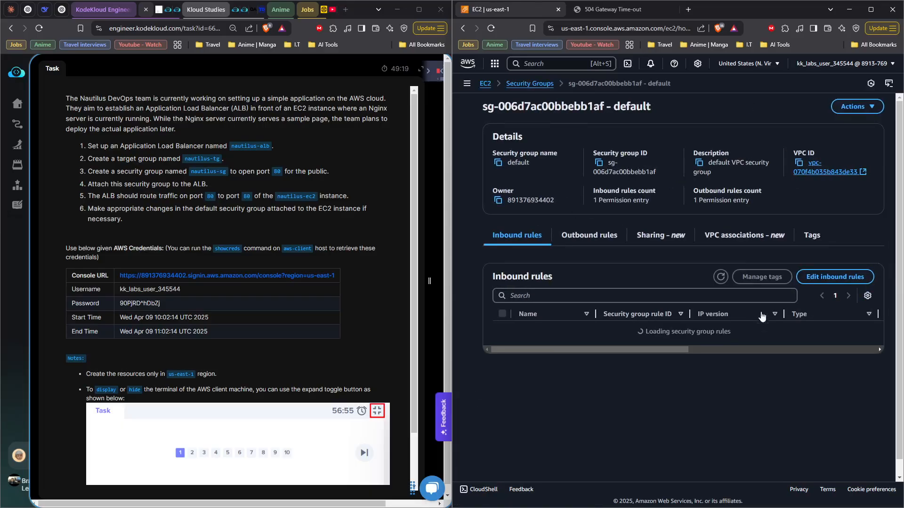
{"action": "left_click", "coordinate": [817, 280]}
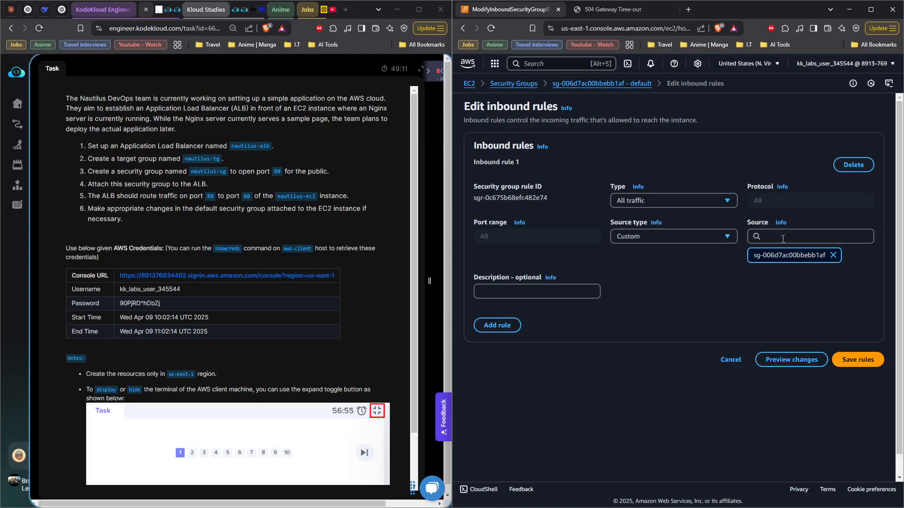
Step: Delete the existing all-traffic inbound rule and add a new rule of type HTTP
{"action": "left_click", "coordinate": [851, 167]}
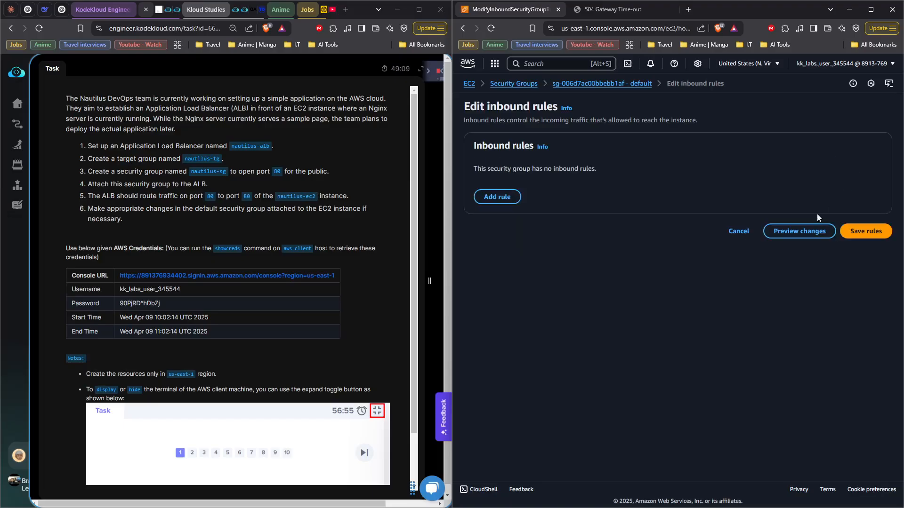
{"action": "left_click", "coordinate": [495, 196]}
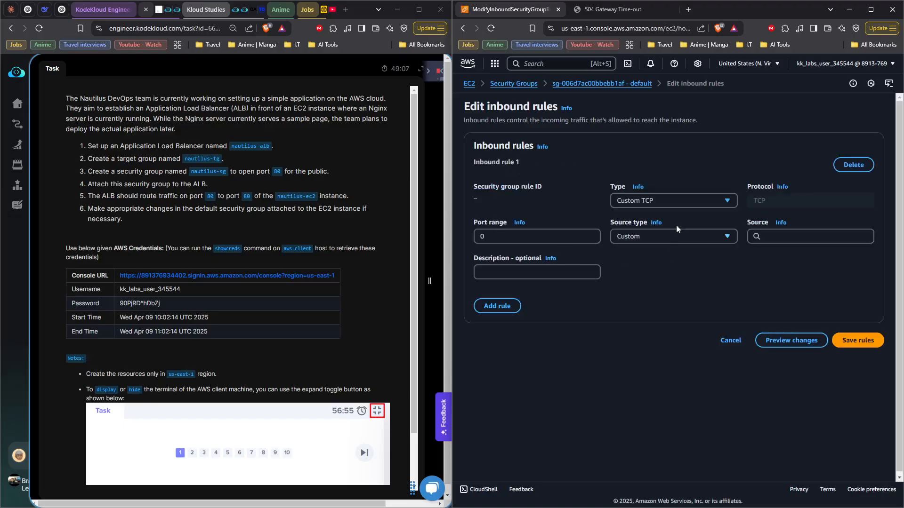
{"action": "left_click", "coordinate": [682, 200]}
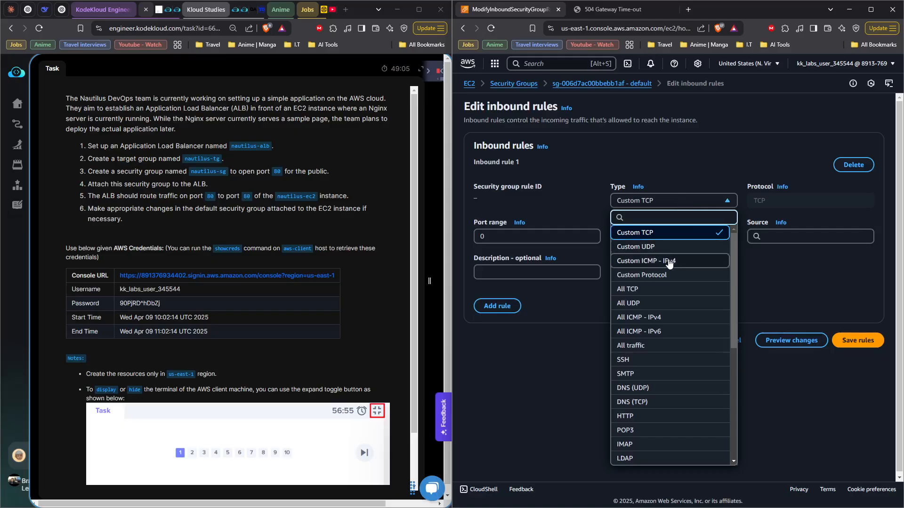
{"action": "left_click", "coordinate": [650, 415]}
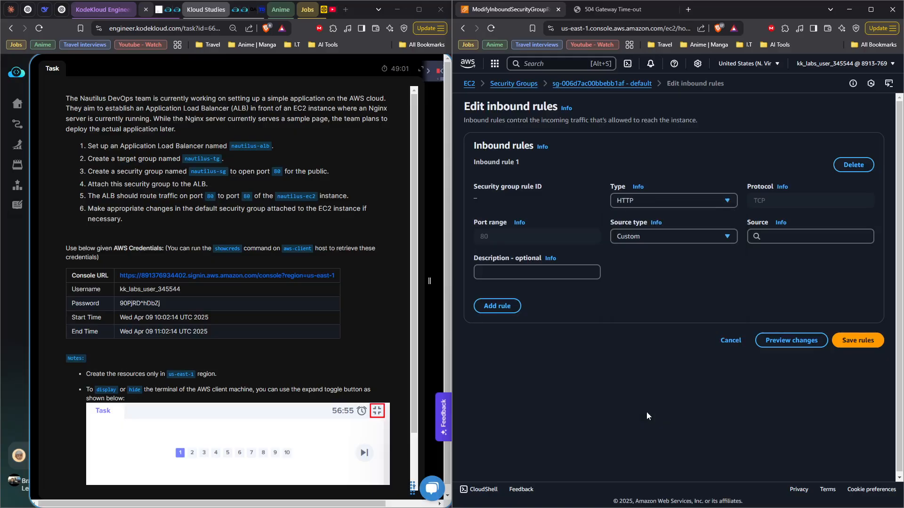
Step: Set the HTTP rule's source to the nautilus-sg security group instead of any IPv4 address, and save the inbound rules
{"action": "left_click", "coordinate": [656, 241]}
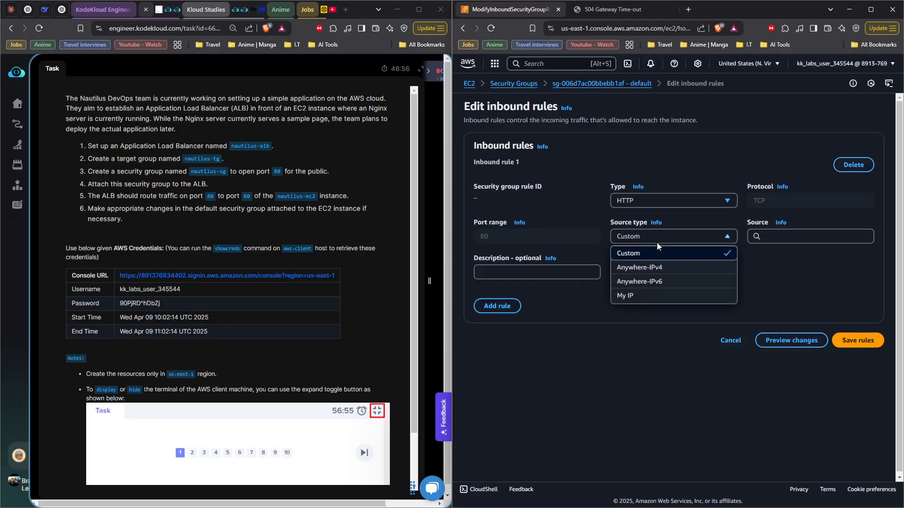
{"action": "left_click", "coordinate": [657, 268]}
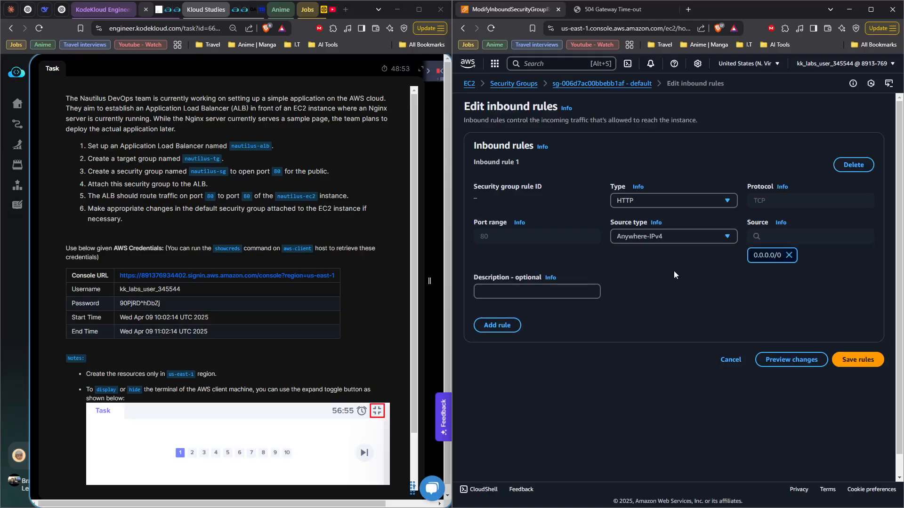
{"action": "left_click", "coordinate": [789, 255]}
{"action": "left_click", "coordinate": [792, 239]}
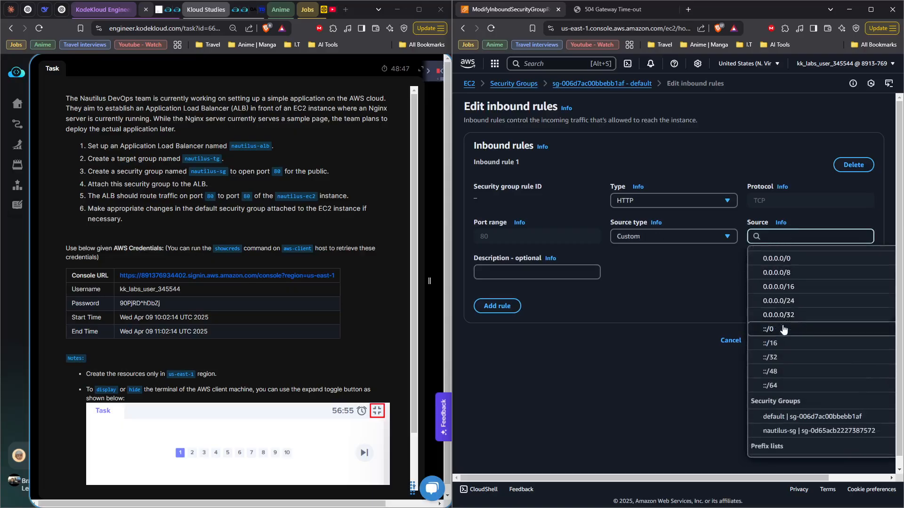
{"action": "scroll", "coordinate": [783, 329], "scroll_direction": "down", "scroll_amount": 2}
{"action": "left_click", "coordinate": [782, 347]}
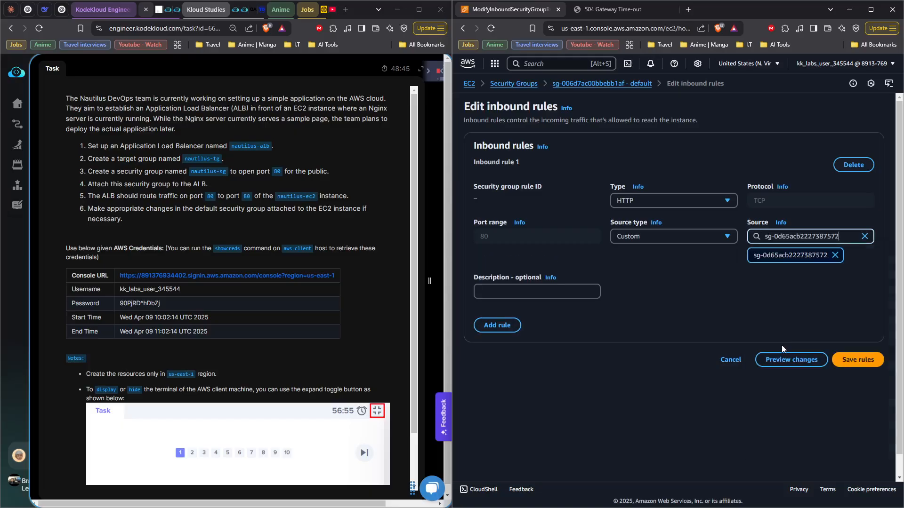
{"action": "left_click", "coordinate": [848, 362]}
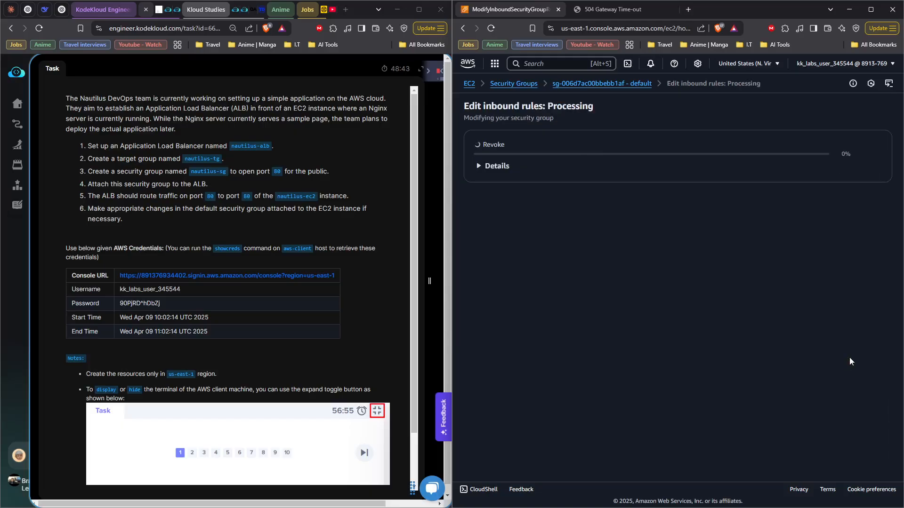
Step: Reload the load balancer's page in its browser tab to retest access to the web server
{"action": "left_click", "coordinate": [602, 12]}
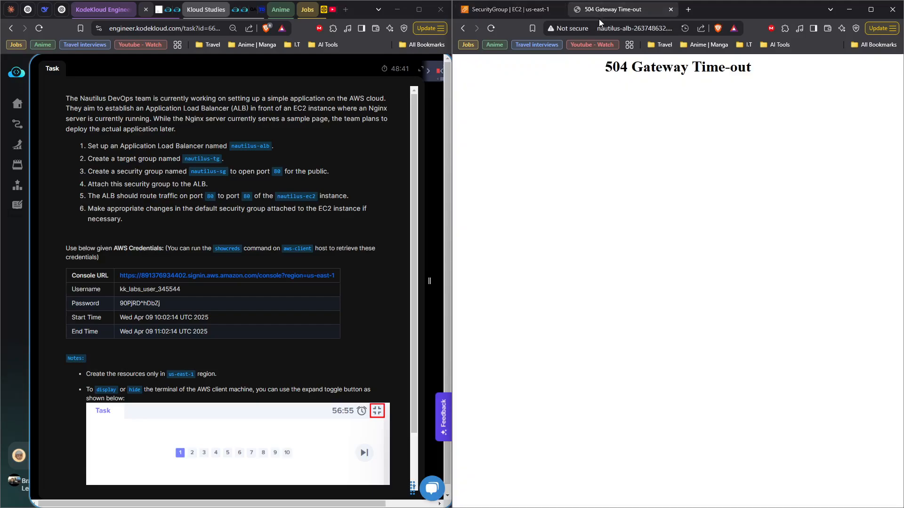
{"action": "left_click", "coordinate": [490, 28]}
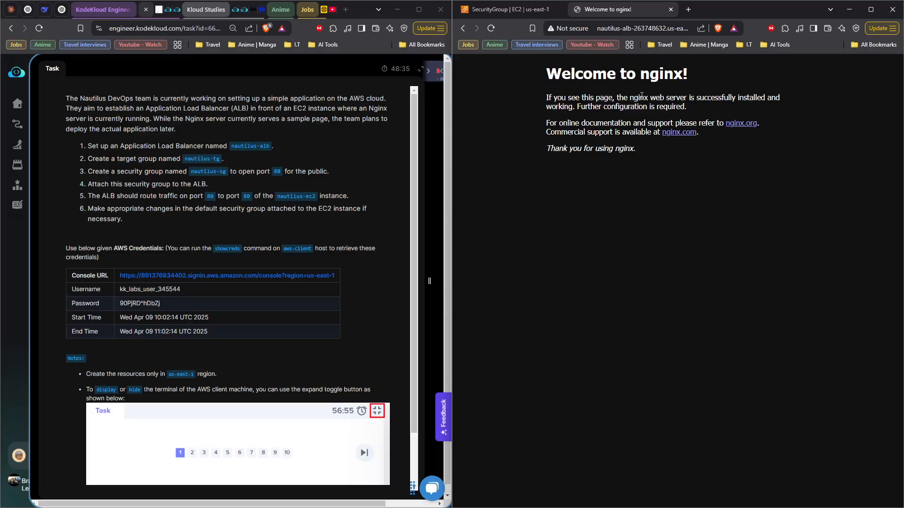
Step: Review the source of the HTTP inbound rule in the default security group, and return to the load balancer's page to inspect its address
{"action": "left_click", "coordinate": [521, 10]}
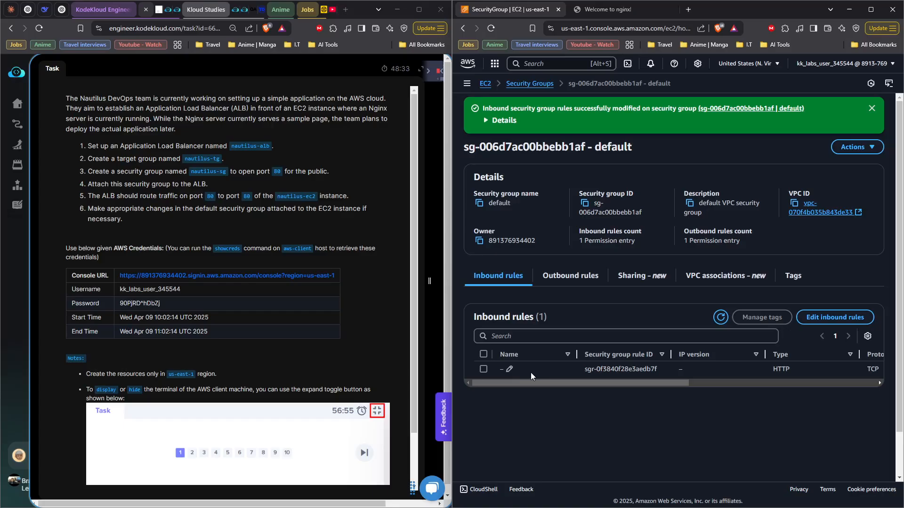
{"action": "left_click", "coordinate": [483, 369]}
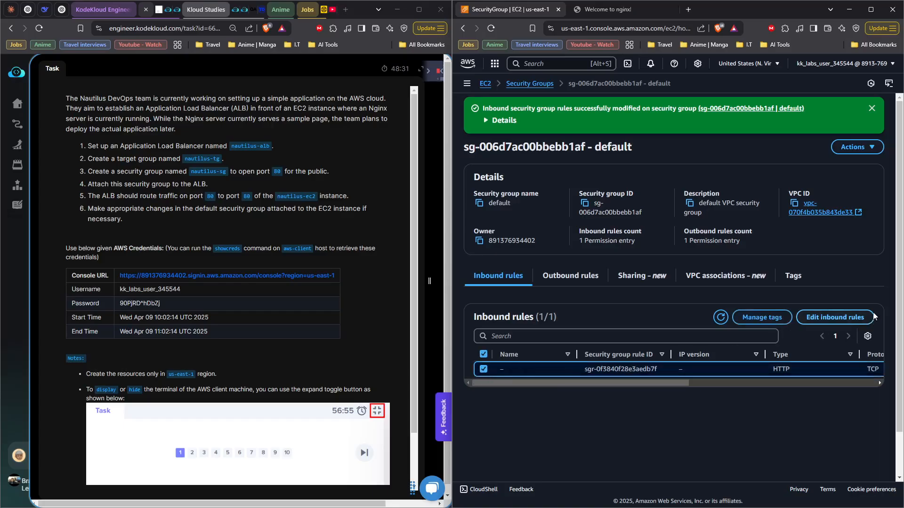
{"action": "left_click", "coordinate": [854, 319]}
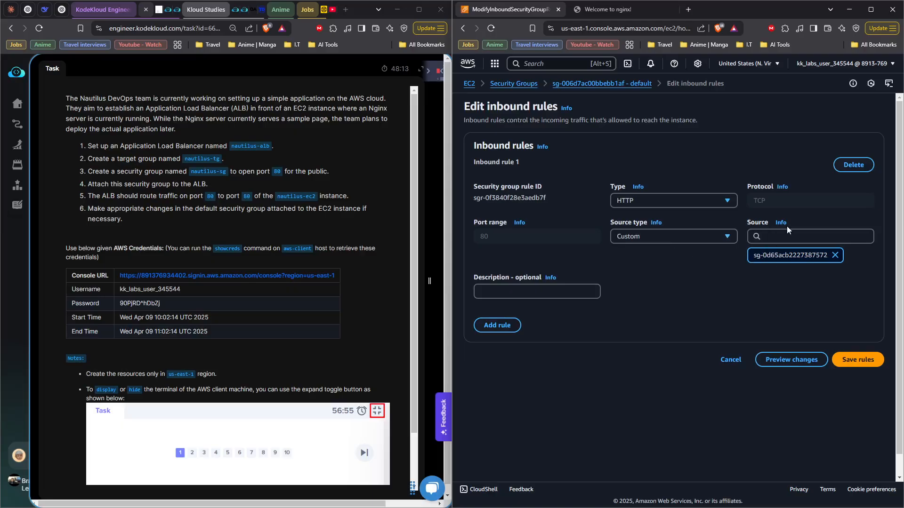
{"action": "left_click", "coordinate": [615, 12]}
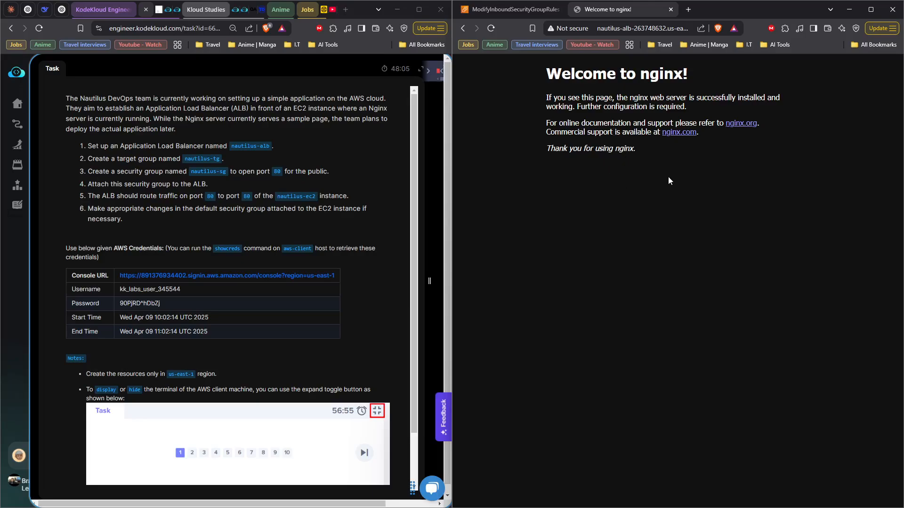
{"action": "left_click", "coordinate": [624, 26]}
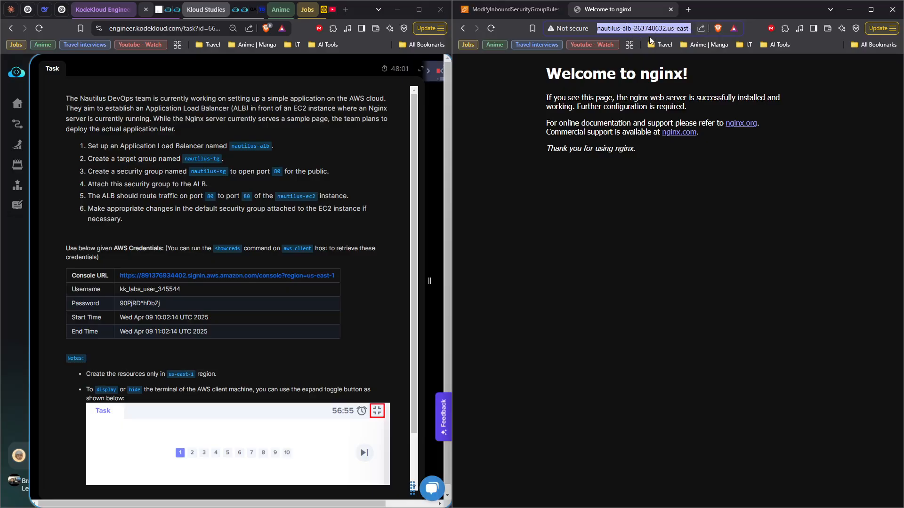
Step: Switch to the KodeKloud task page and request the check of the finished task
{"action": "left_click", "coordinate": [388, 288]}
{"action": "scroll", "coordinate": [372, 293], "scroll_direction": "down", "scroll_amount": 1}
{"action": "left_click", "coordinate": [239, 456]}
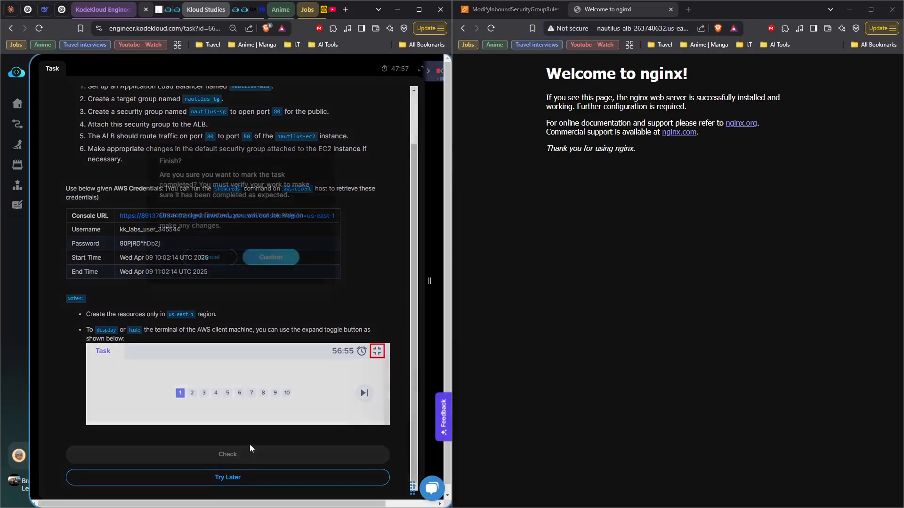